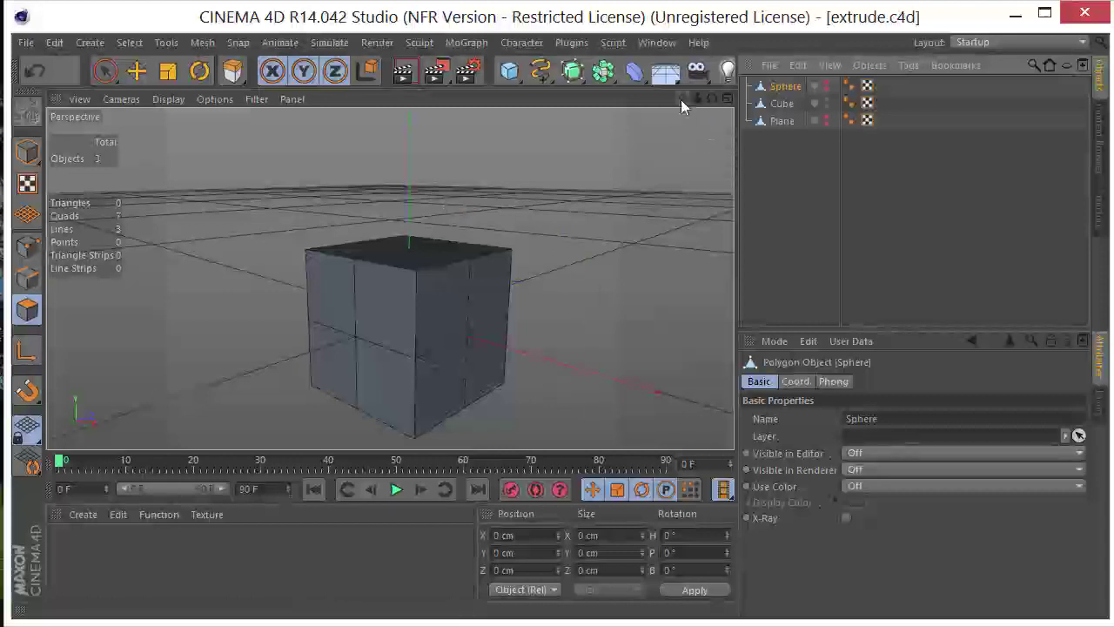
Set the perspective view's display mode to Gouraud Shading (Lines).
{"action": "left_click_drag", "start_coordinate": [683, 99], "coordinate": [685, 93]}
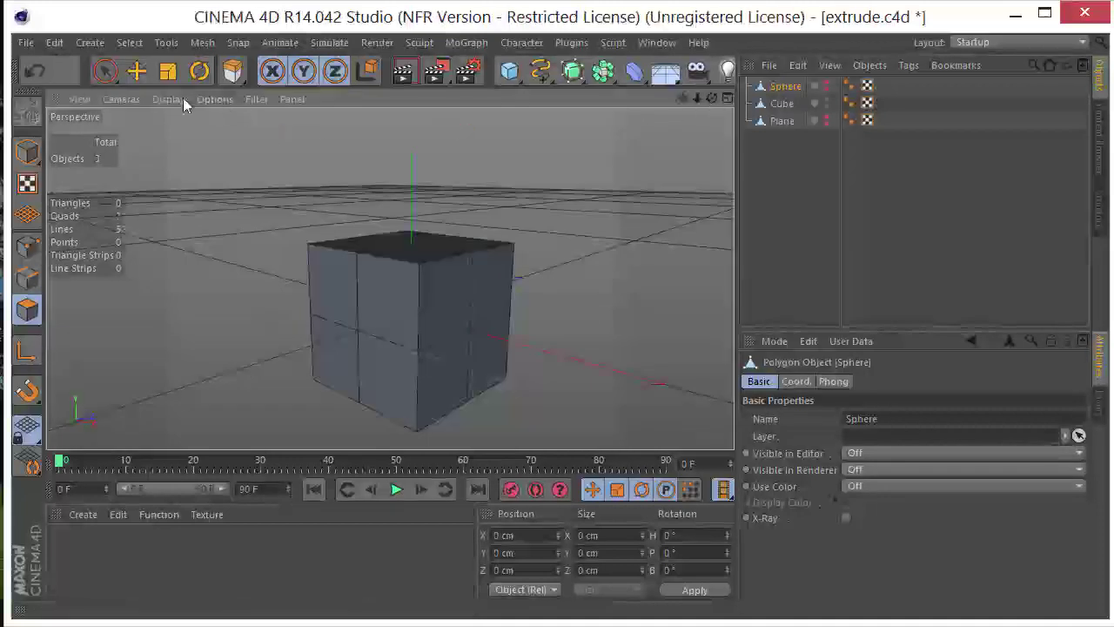
{"action": "left_click", "coordinate": [169, 98]}
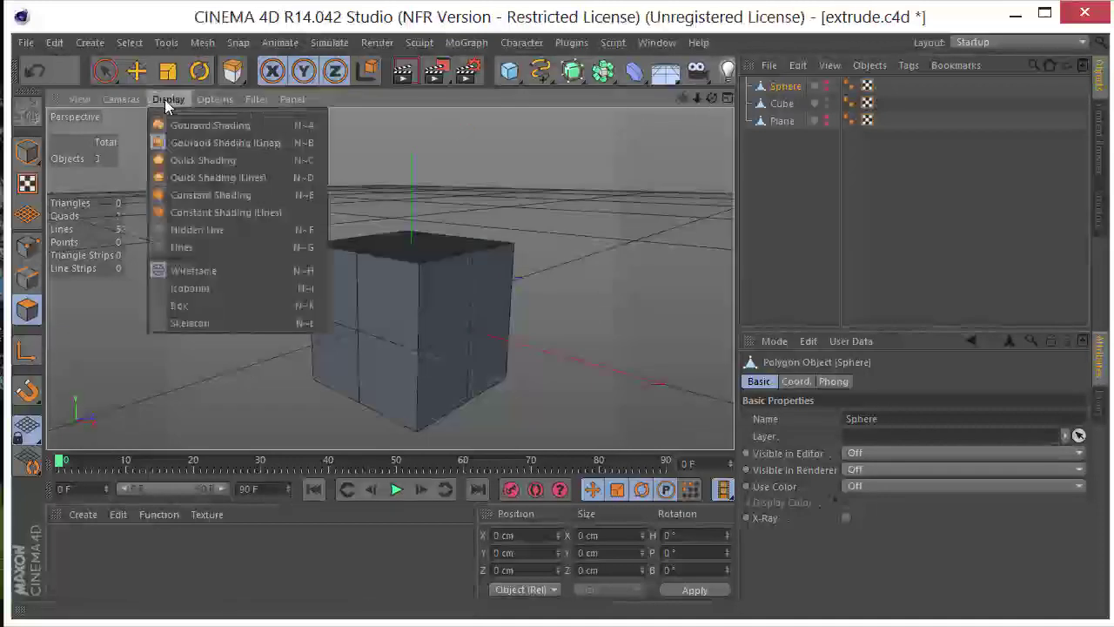
{"action": "left_click", "coordinate": [240, 143]}
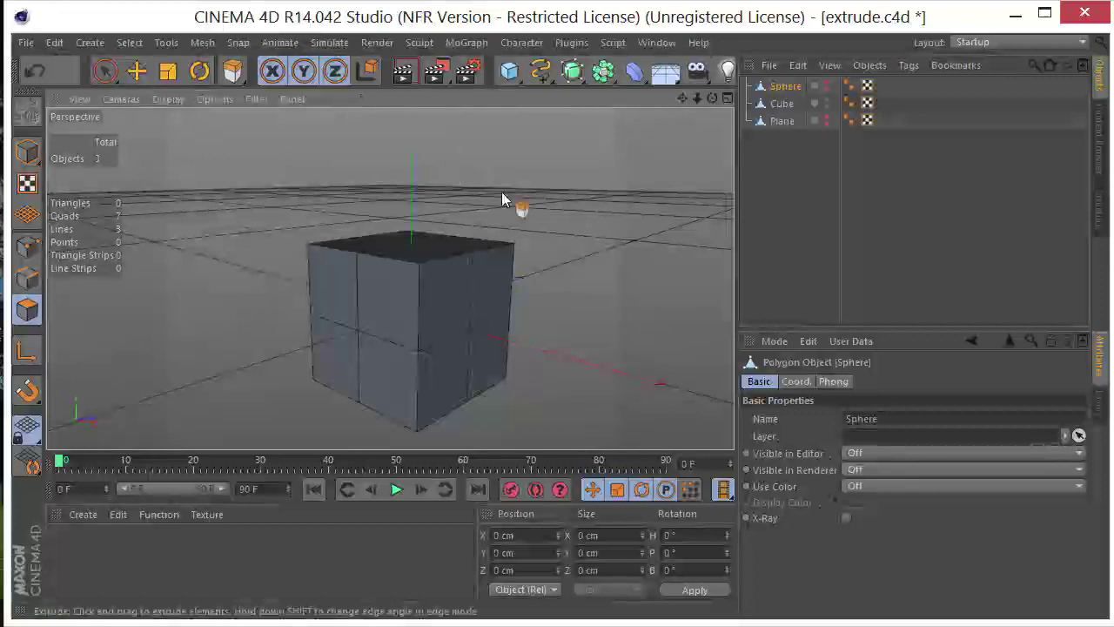
In polygon mode, select the upper outer polygon on the Cube's front face with Live Selection.
{"action": "left_click", "coordinate": [44, 315]}
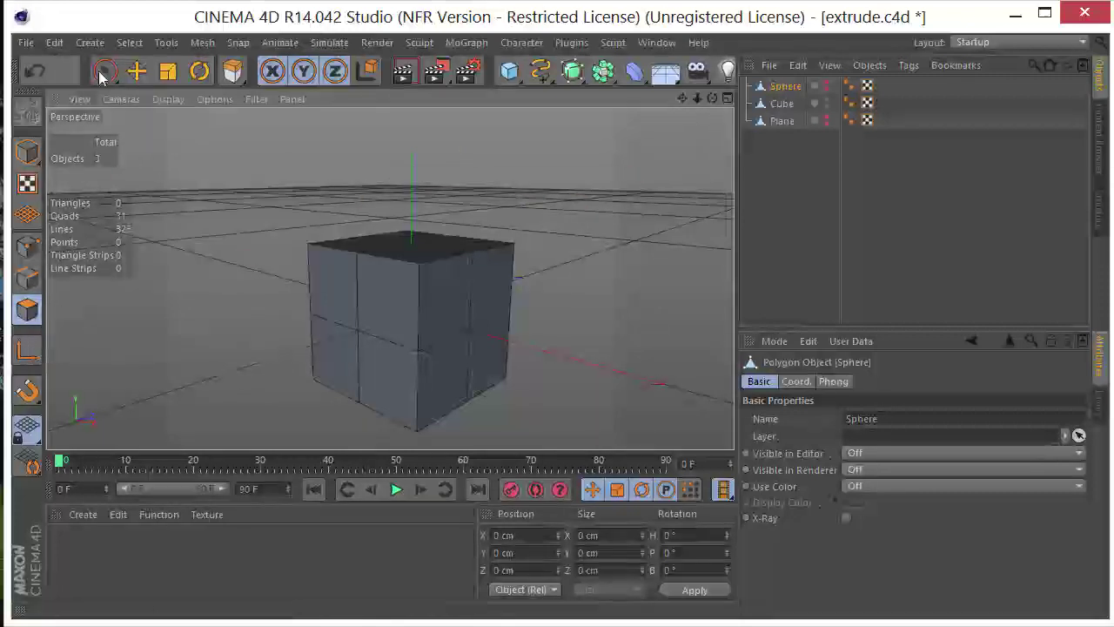
{"action": "left_click", "coordinate": [102, 77]}
{"action": "left_click", "coordinate": [180, 91]}
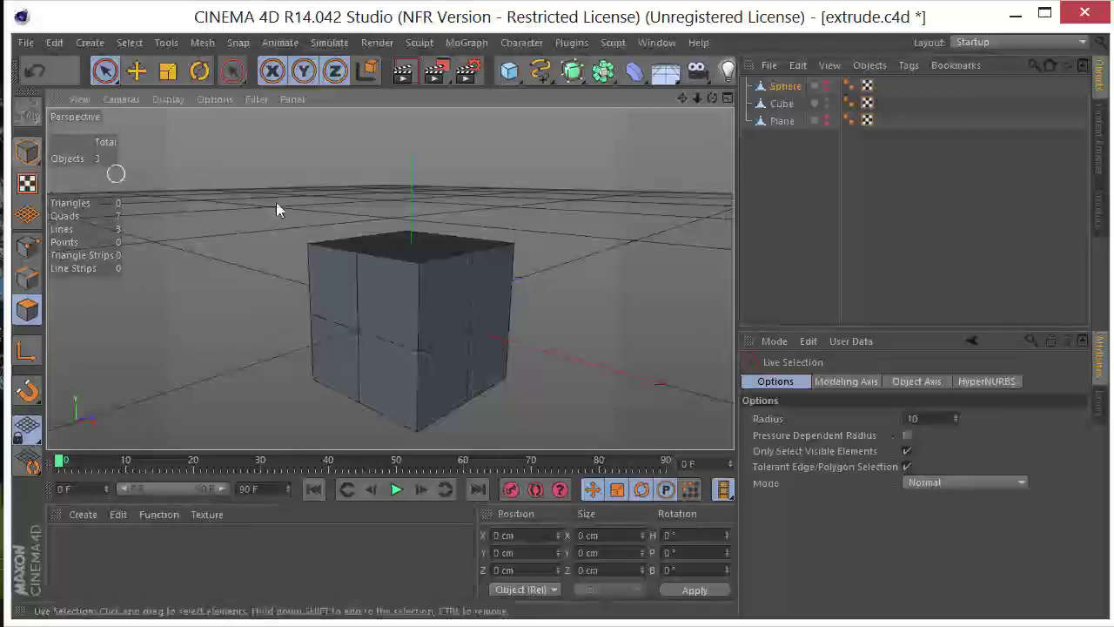
{"action": "left_click", "coordinate": [781, 104]}
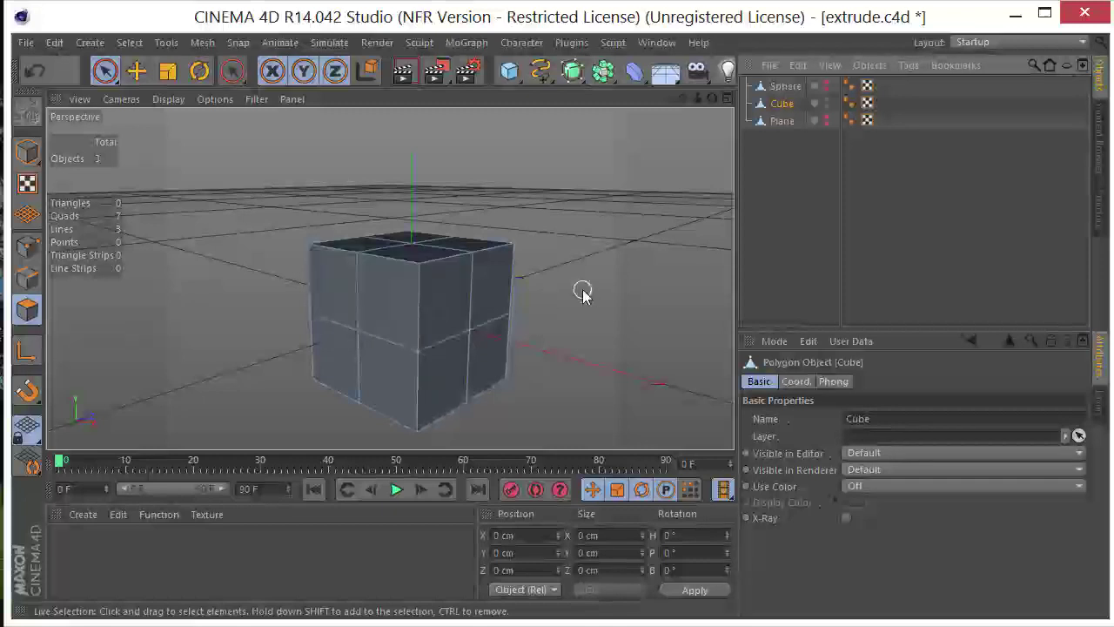
{"action": "left_click", "coordinate": [333, 291]}
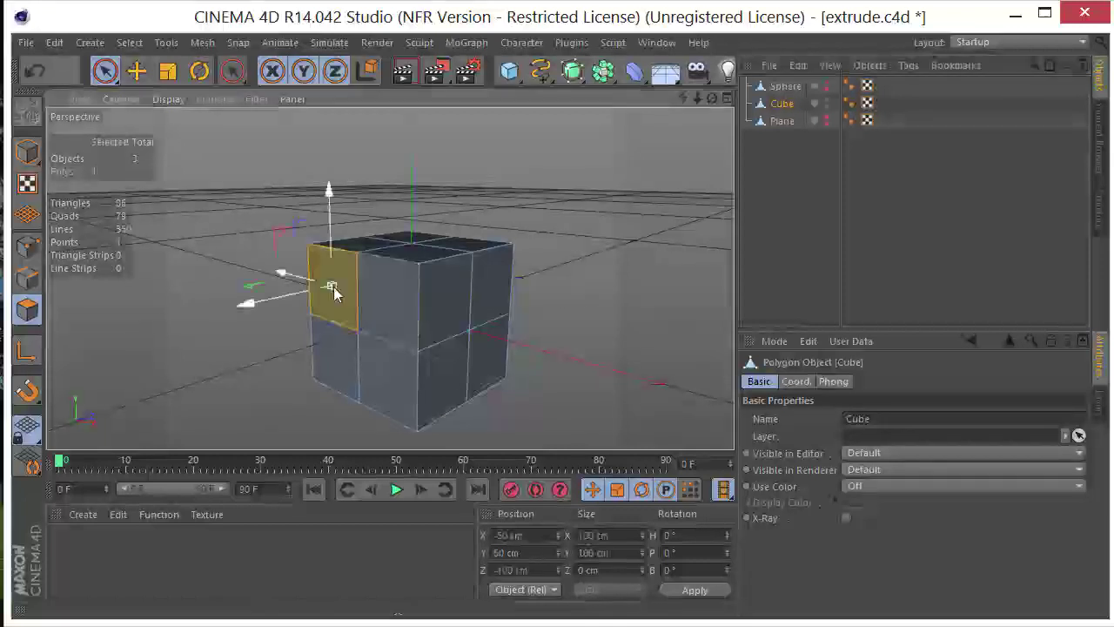
Extrude the selected Cube polygon outward by about 71 cm.
{"action": "right_click", "coordinate": [627, 272]}
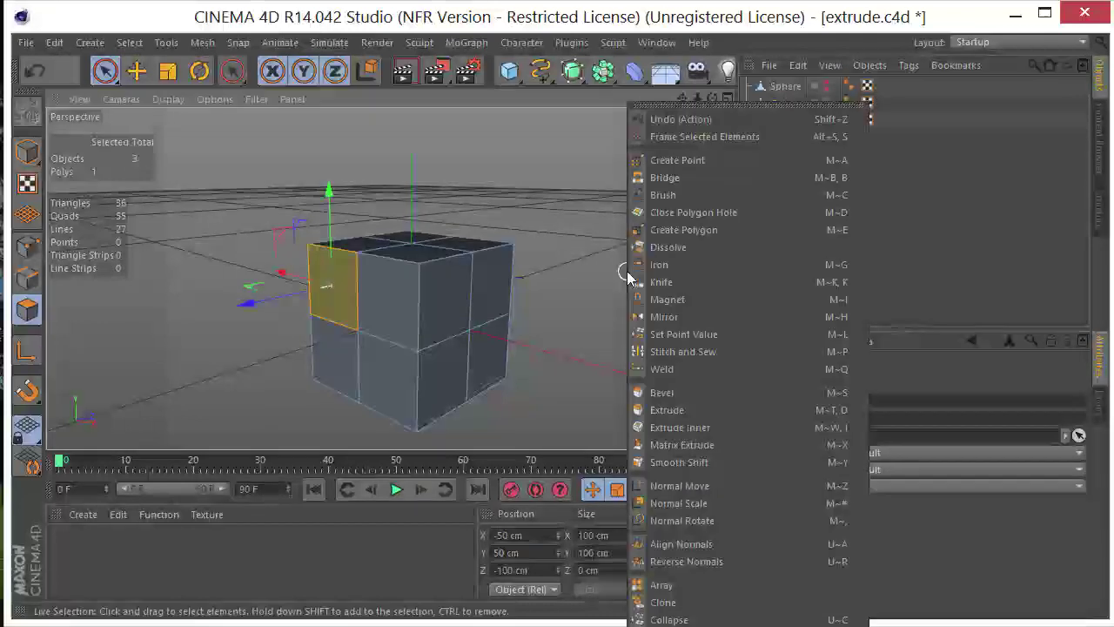
{"action": "left_click", "coordinate": [659, 410]}
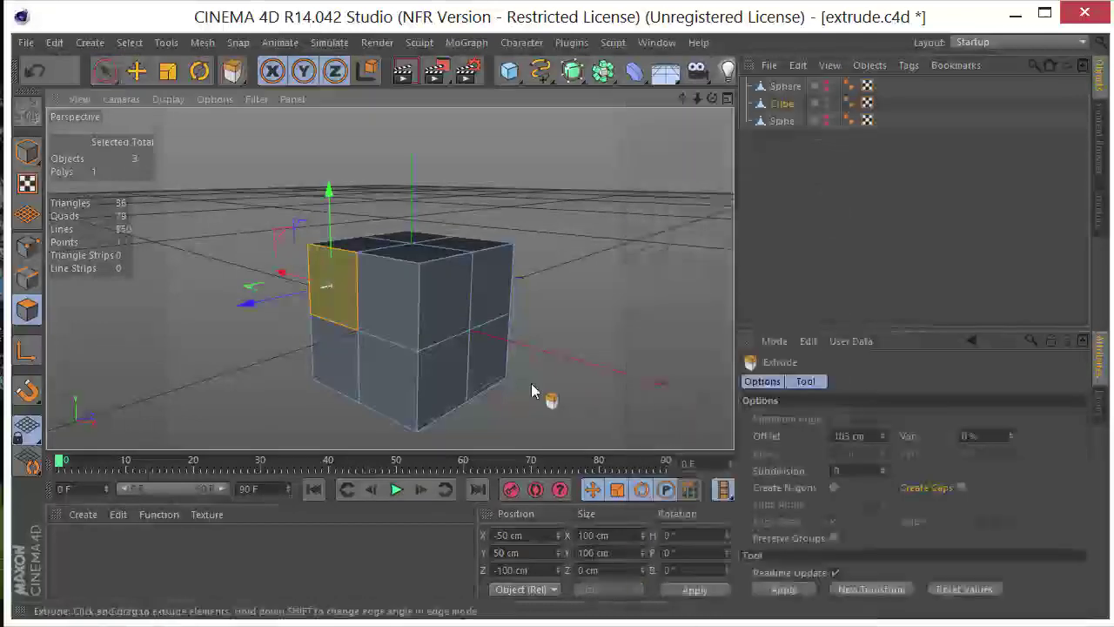
{"action": "left_click_drag", "start_coordinate": [533, 391], "coordinate": [96, 338]}
{"action": "left_click_drag", "start_coordinate": [235, 306], "coordinate": [279, 297]}
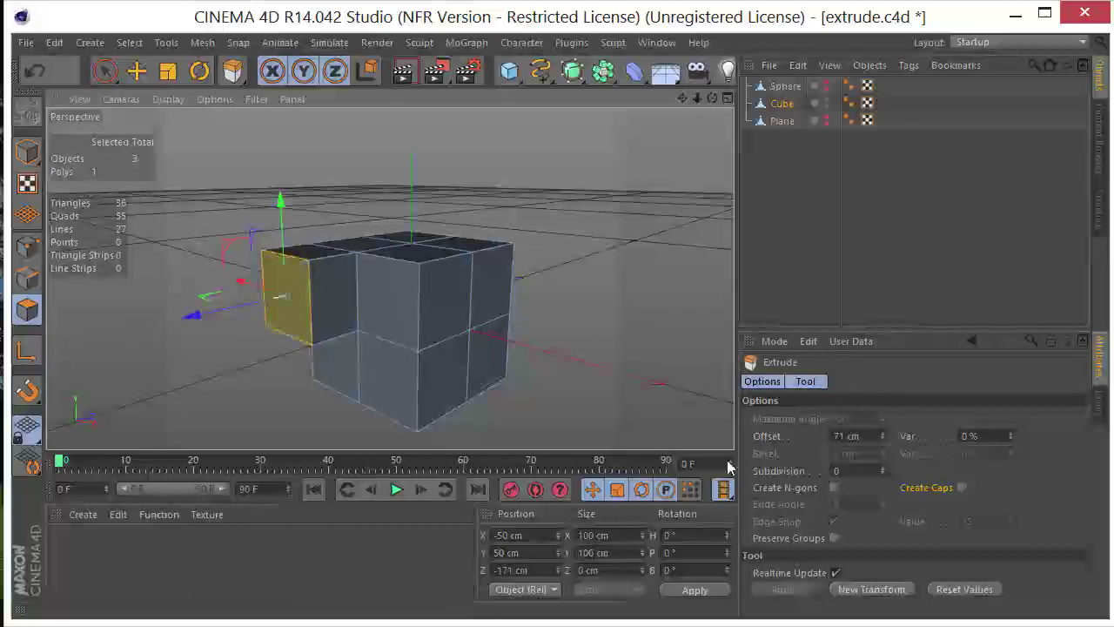
Raise the extrusion's subdivision to 5, and return it to 0.
{"action": "left_click", "coordinate": [883, 466]}
{"action": "left_click", "coordinate": [884, 467]}
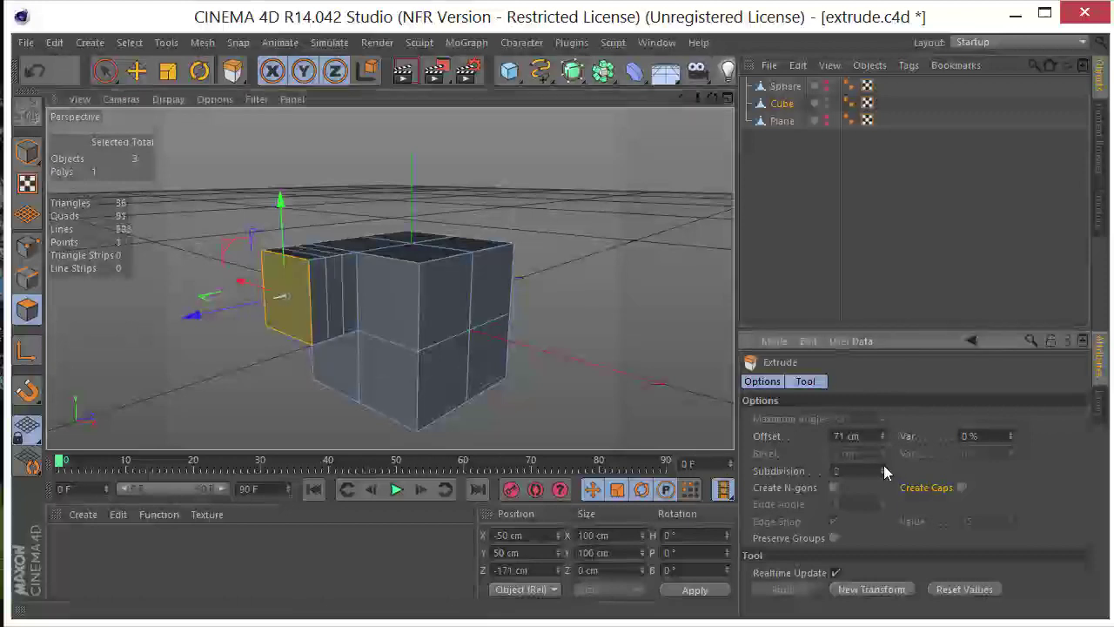
{"action": "left_click", "coordinate": [882, 476]}
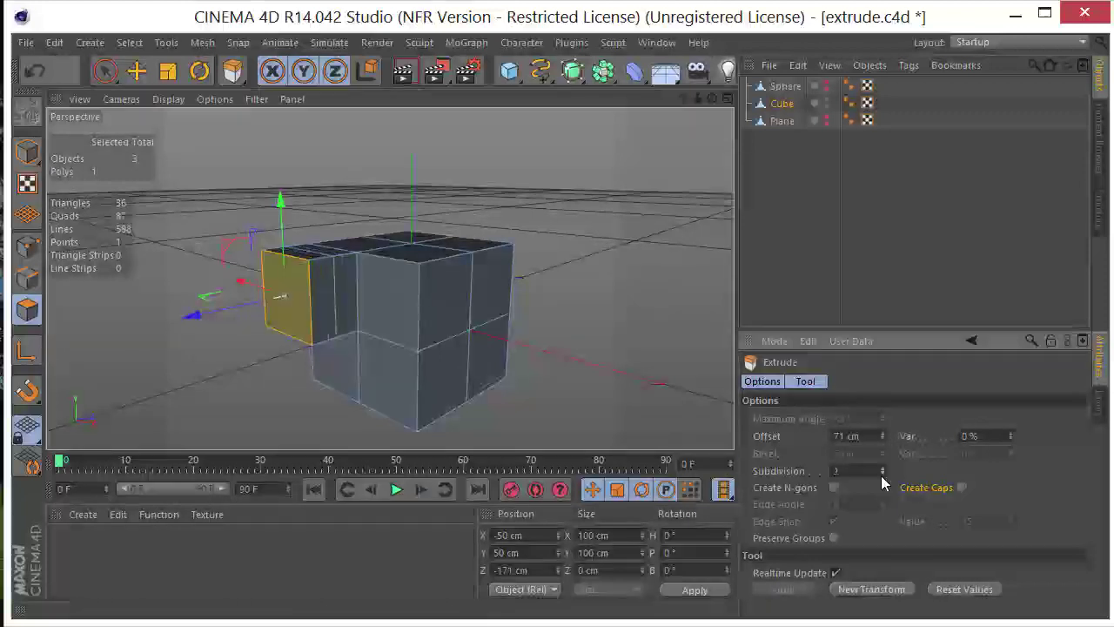
{"action": "left_click", "coordinate": [882, 468]}
{"action": "left_click", "coordinate": [882, 467]}
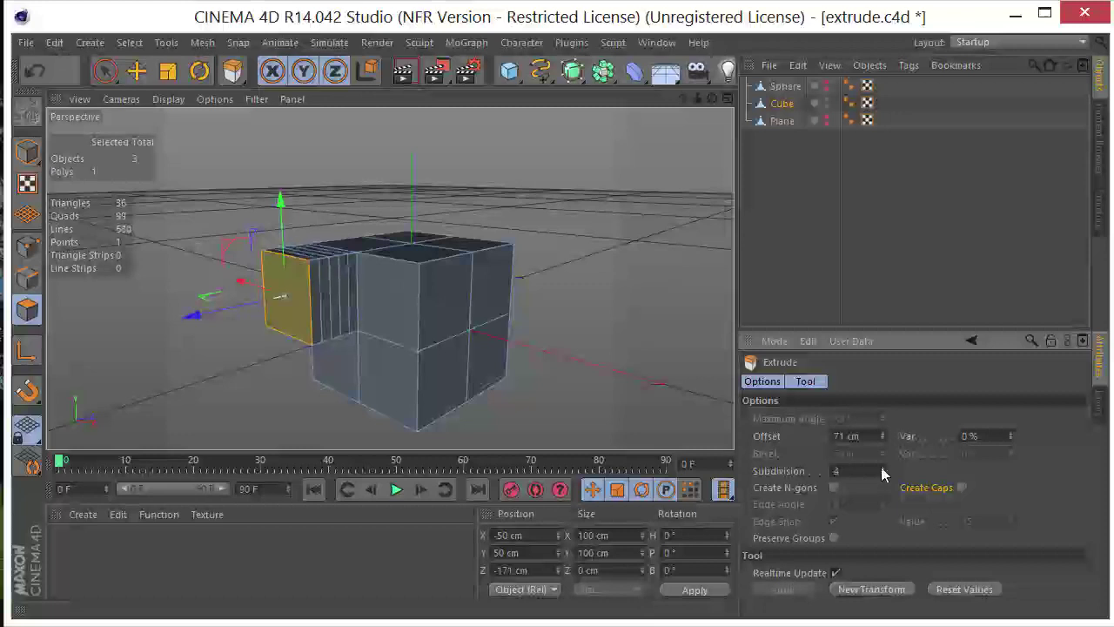
{"action": "left_click", "coordinate": [882, 468]}
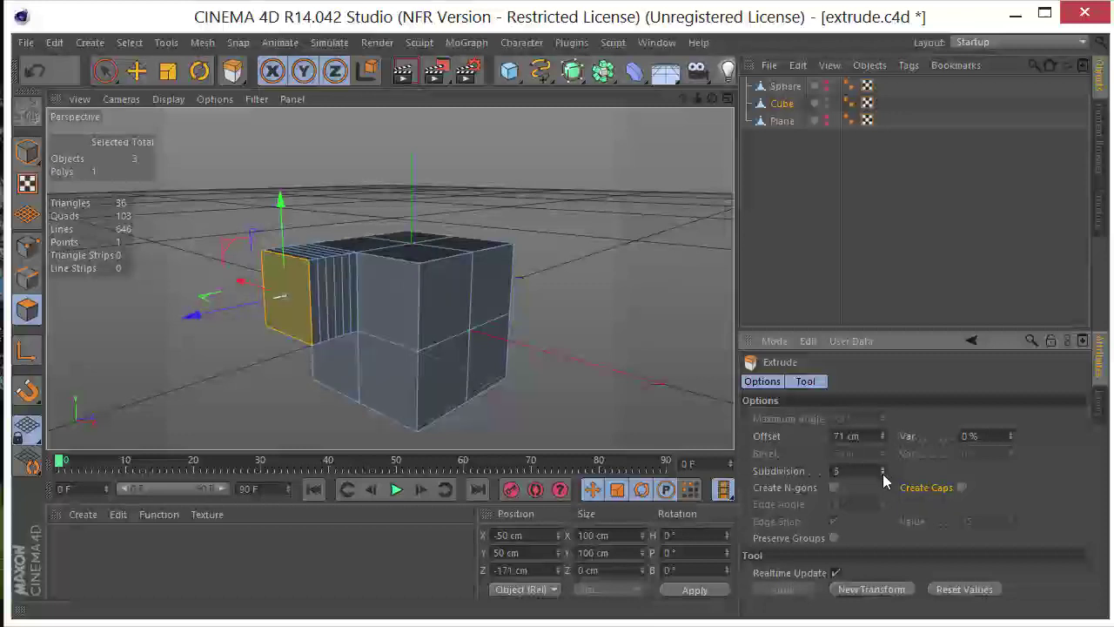
{"action": "left_click", "coordinate": [882, 473]}
{"action": "left_click", "coordinate": [882, 474]}
{"action": "left_click", "coordinate": [883, 474]}
{"action": "left_click", "coordinate": [883, 474]}
{"action": "left_click", "coordinate": [883, 474]}
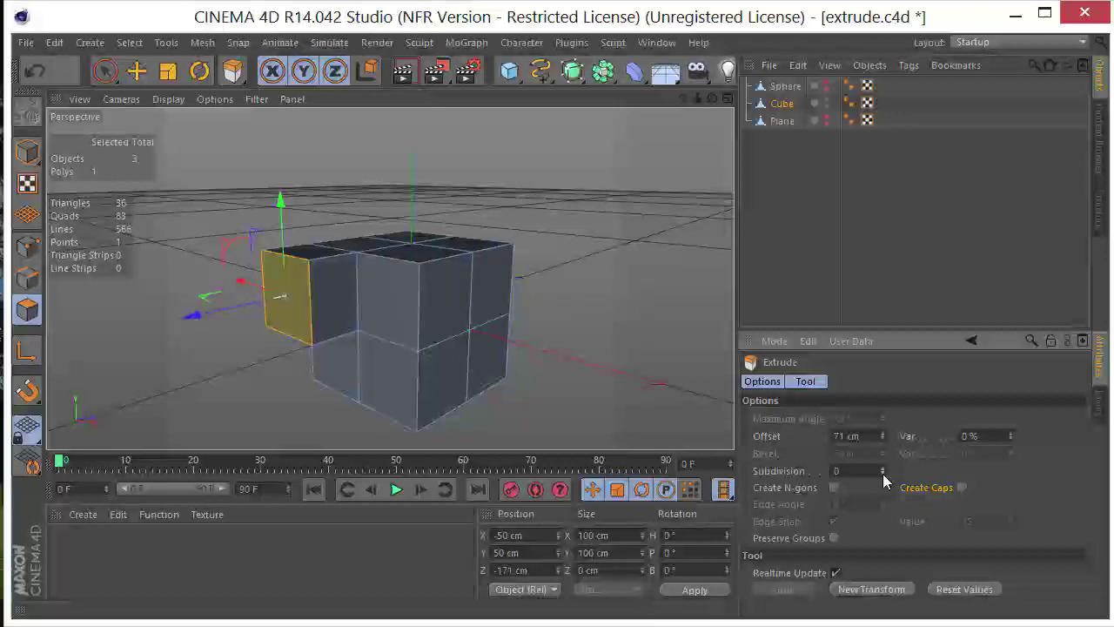
Undo the Cube extrusion and extrude the same polygon by about 134 cm with subdivision set to 2.
{"action": "key", "text": "ctrl+z"}
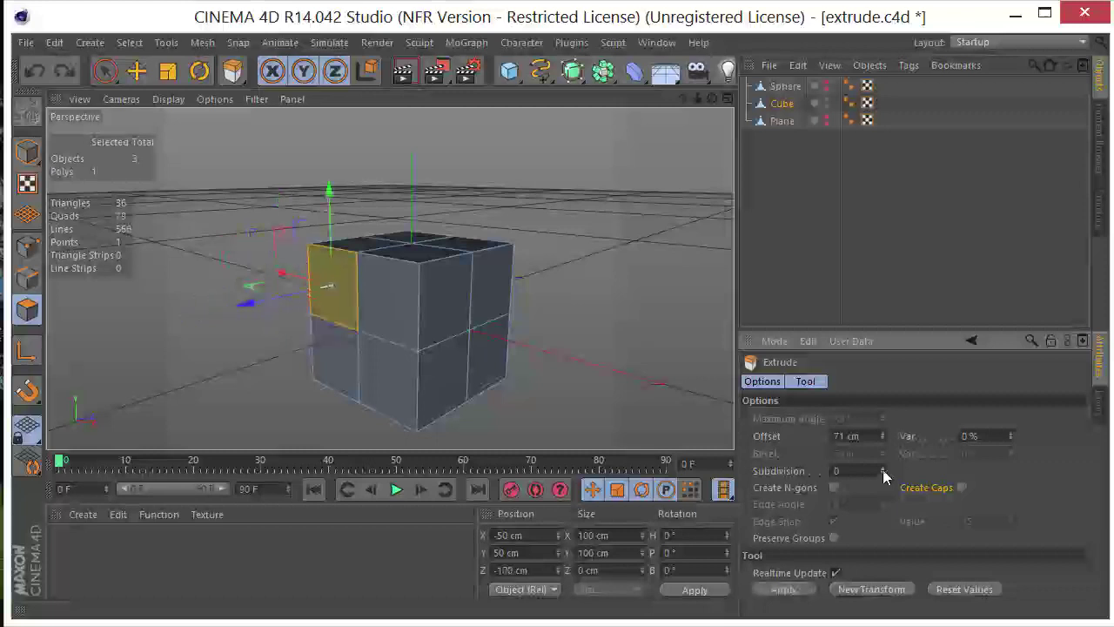
{"action": "key", "text": "ctrl+z"}
{"action": "left_click", "coordinate": [882, 472]}
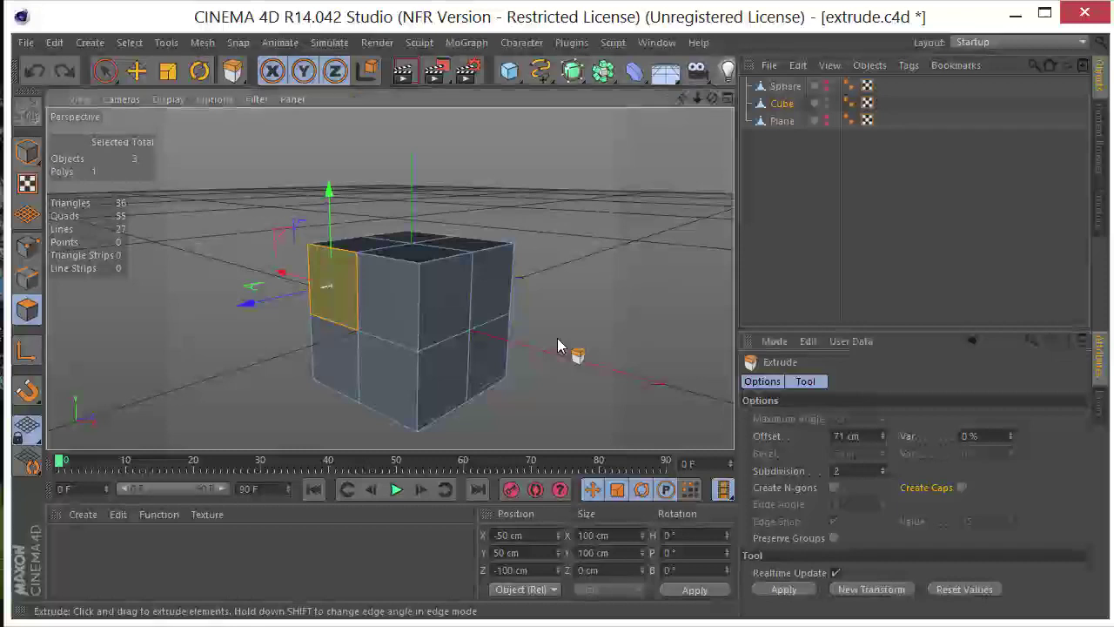
{"action": "left_click_drag", "start_coordinate": [557, 346], "coordinate": [283, 290]}
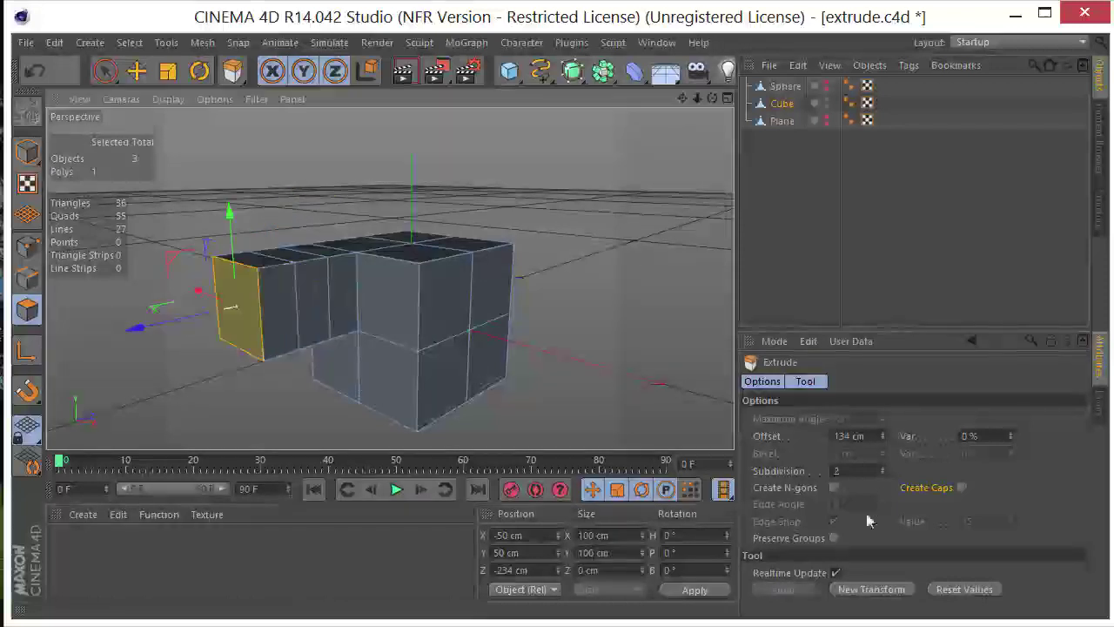
Set the extrusion's subdivision to 0 and undo the extrusion on the Cube.
{"action": "left_click", "coordinate": [882, 476]}
{"action": "left_click", "coordinate": [882, 477]}
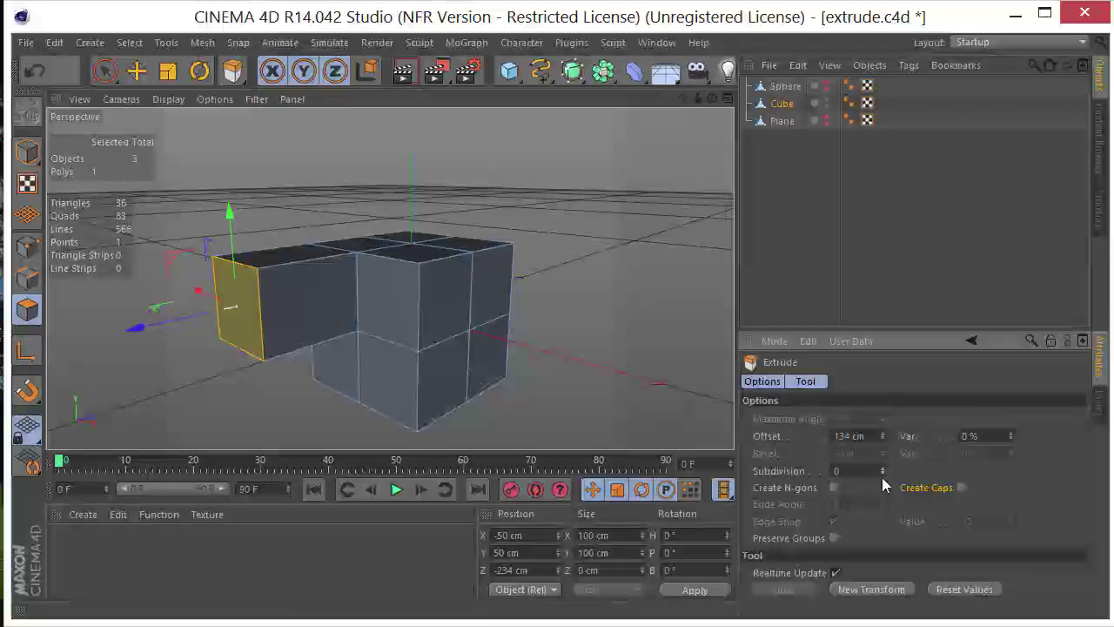
{"action": "key", "text": "ctrl+z"}
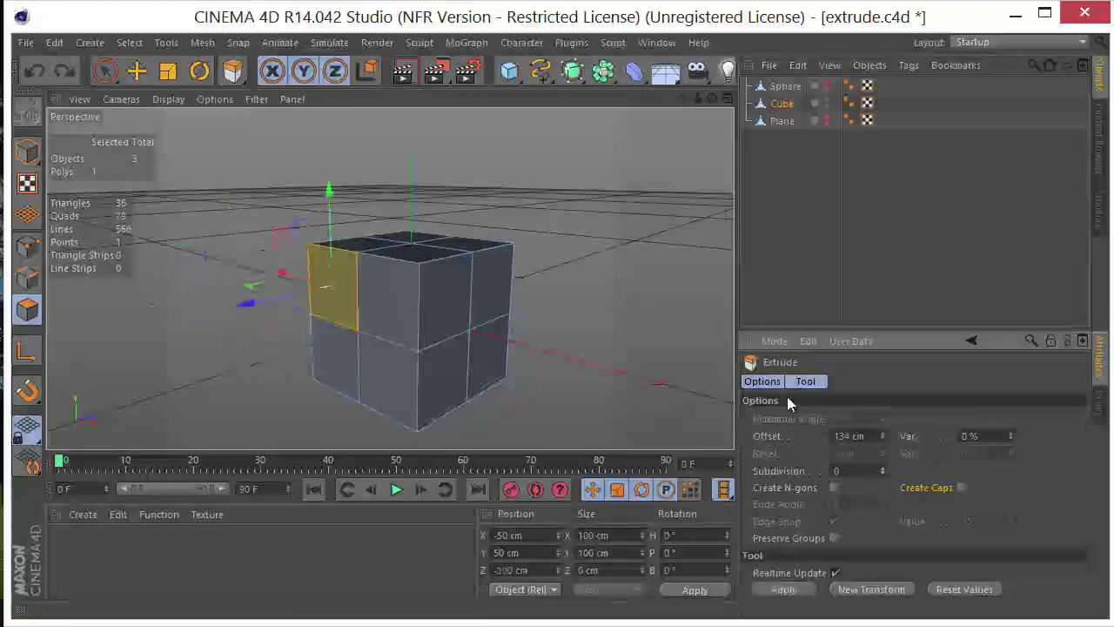
{"action": "key", "text": "ctrl+z"}
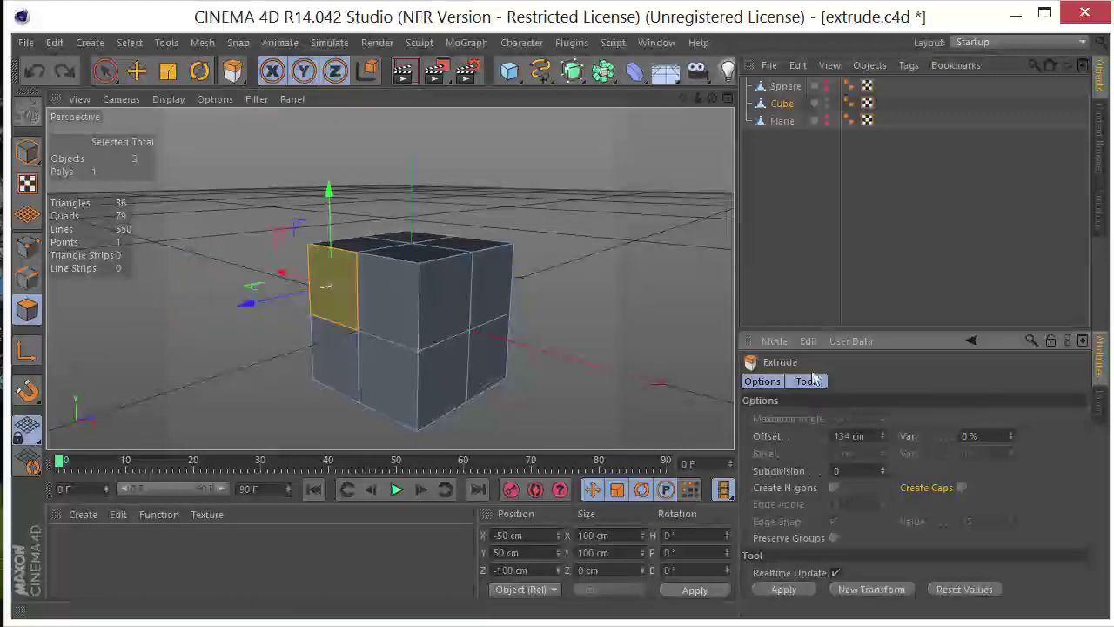
Hide the Cube and make the Sphere visible in the viewport.
{"action": "left_click", "coordinate": [826, 108]}
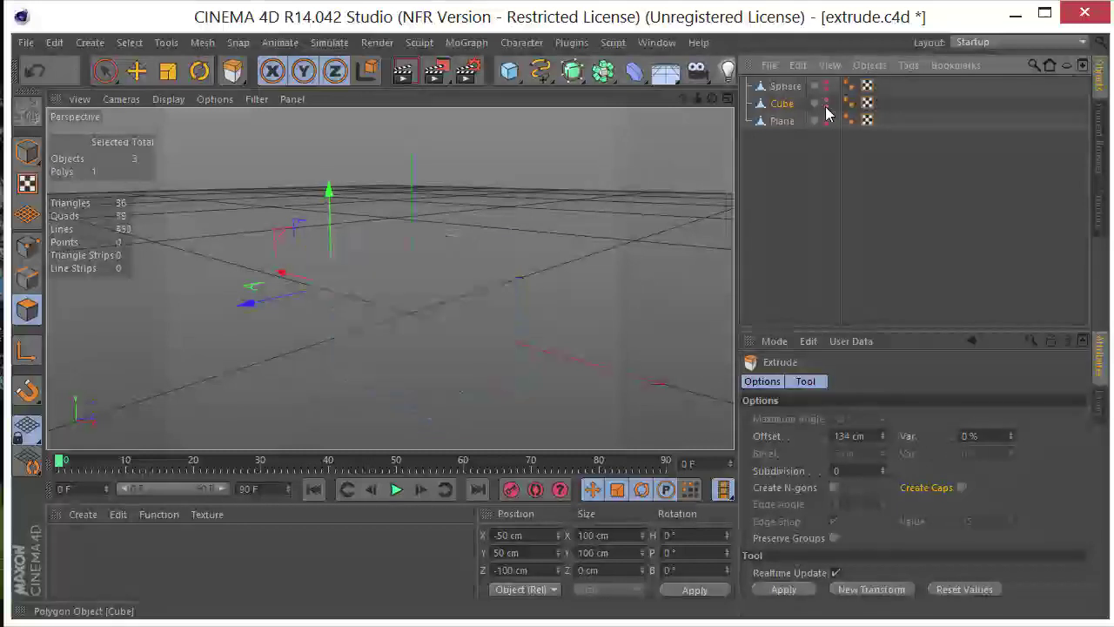
{"action": "left_click", "coordinate": [826, 87]}
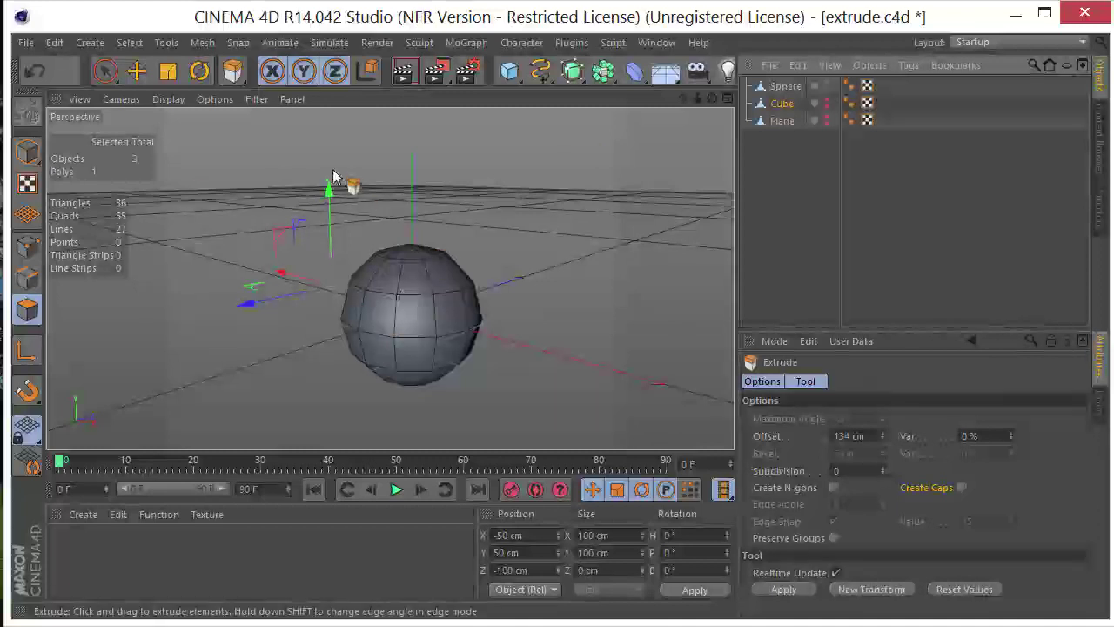
Select two vertically adjacent polygons on the upper part of the Sphere with Live Selection.
{"action": "left_click", "coordinate": [27, 311]}
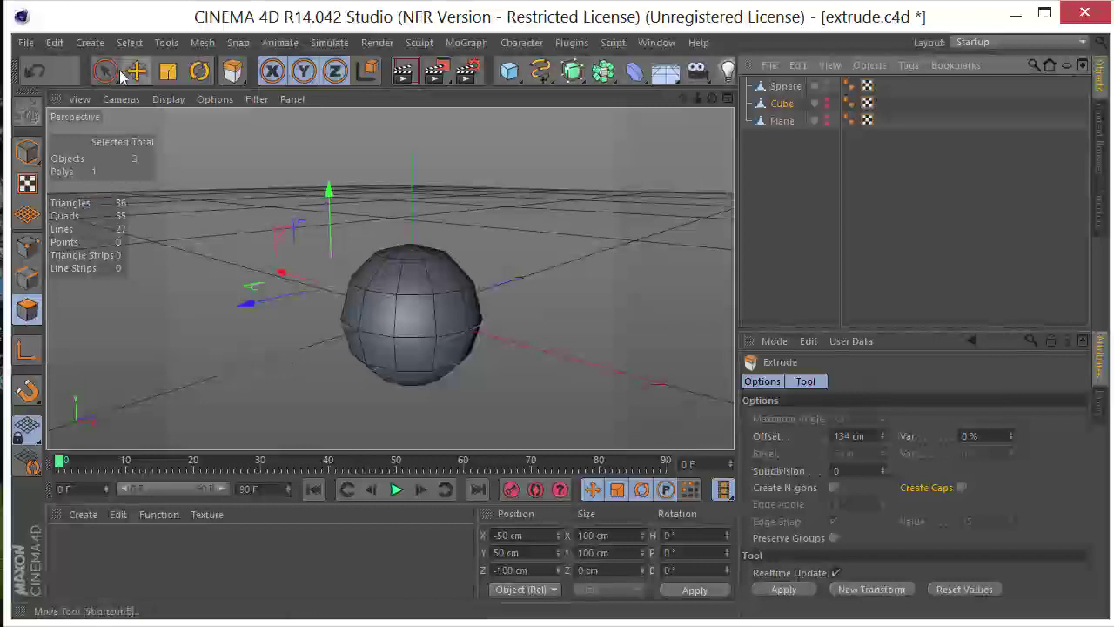
{"action": "left_click_drag", "start_coordinate": [104, 70], "coordinate": [174, 90]}
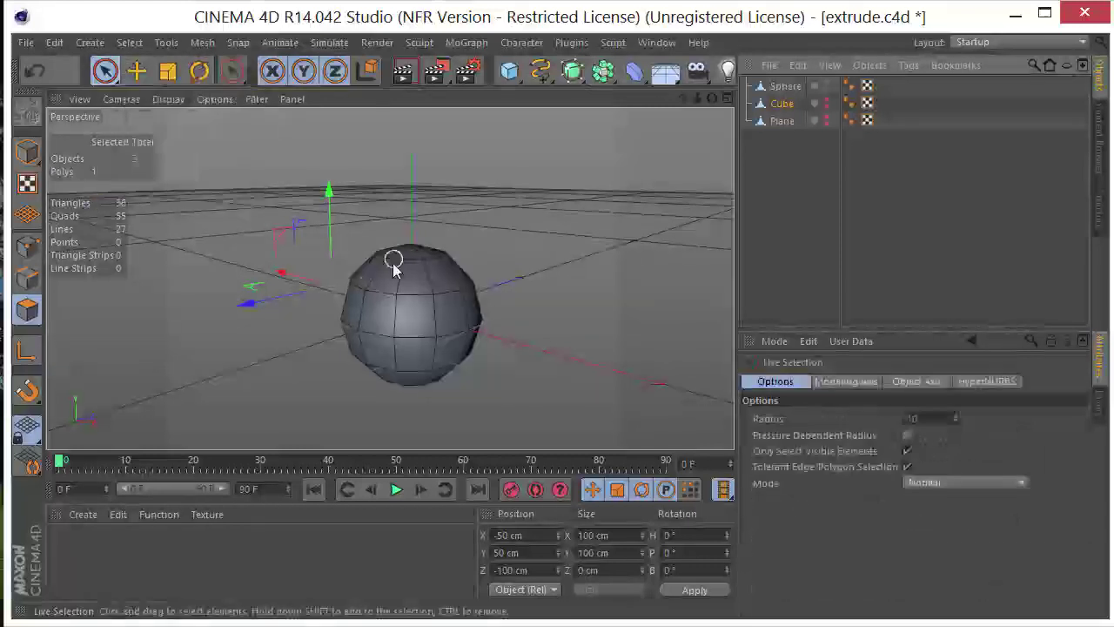
{"action": "scroll", "coordinate": [394, 265], "scroll_direction": "up", "scroll_amount": 3}
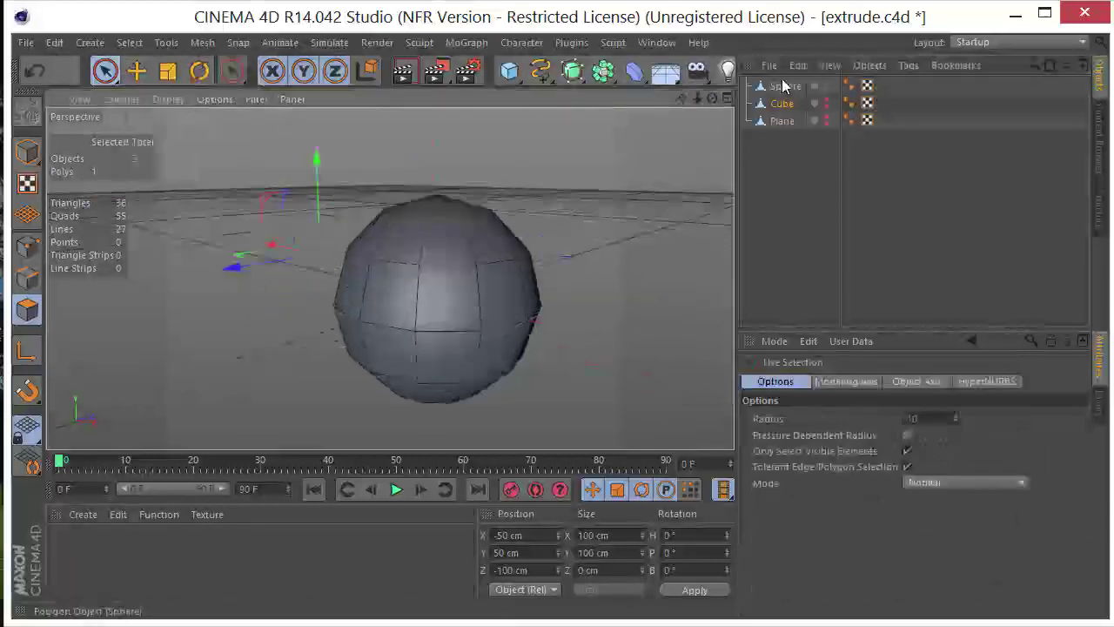
{"action": "left_click", "coordinate": [784, 85]}
{"action": "left_click_drag", "start_coordinate": [364, 281], "coordinate": [403, 261]}
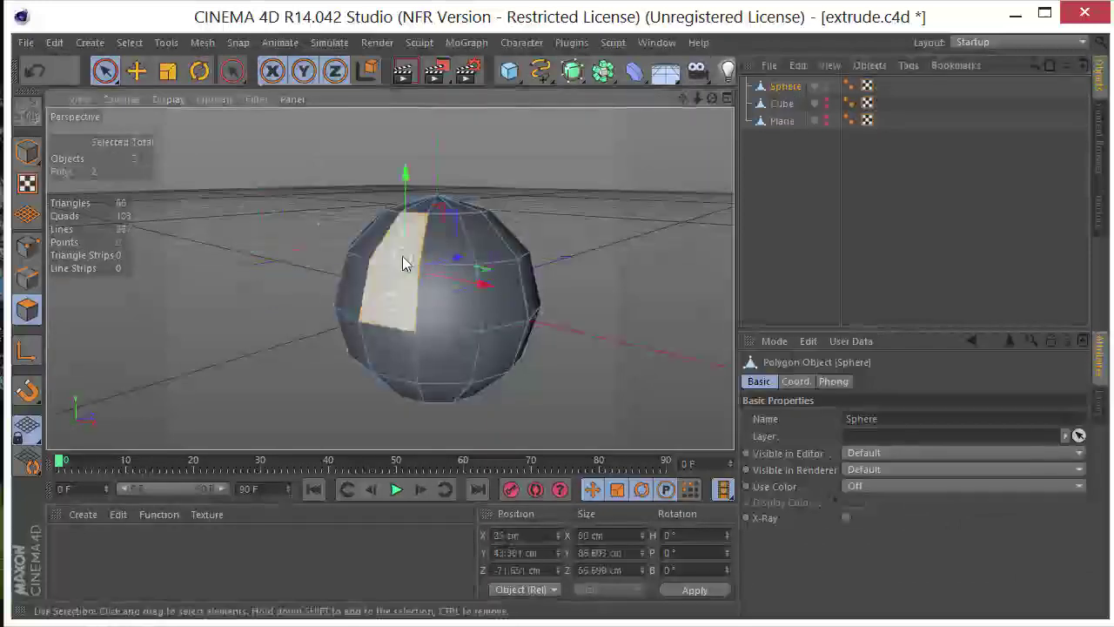
Extrude the two selected Sphere polygons by about 90.7 cm without Preserve Groups, and undo the extrusion.
{"action": "left_click_drag", "start_coordinate": [653, 199], "coordinate": [609, 207], "text": "alt"}
{"action": "right_click", "coordinate": [589, 187]}
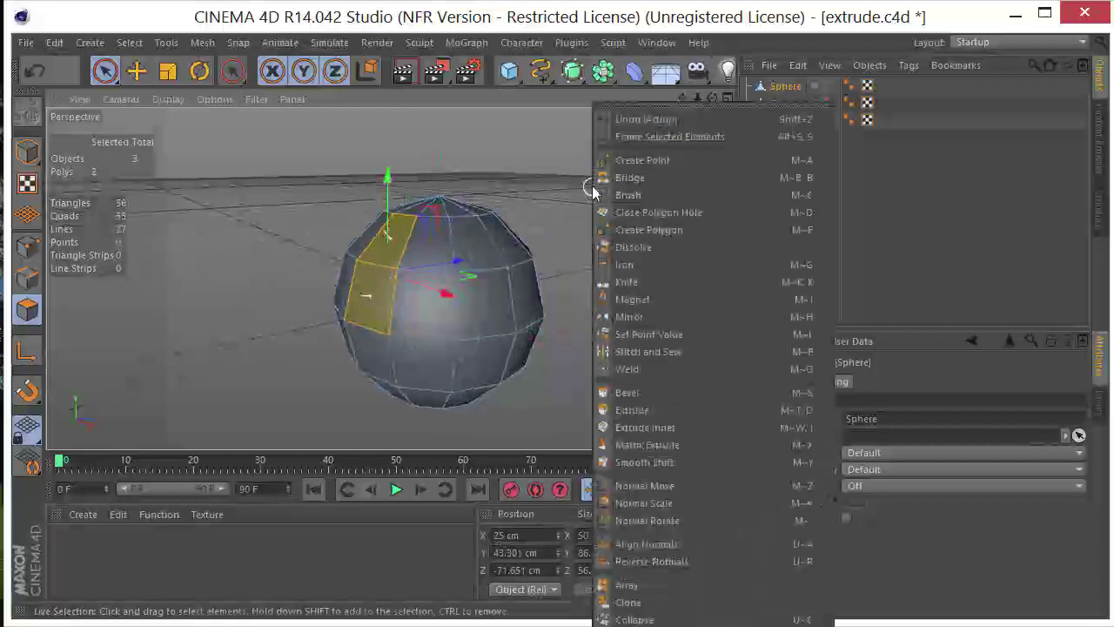
{"action": "left_click", "coordinate": [639, 415]}
{"action": "left_click_drag", "start_coordinate": [604, 418], "coordinate": [706, 418]}
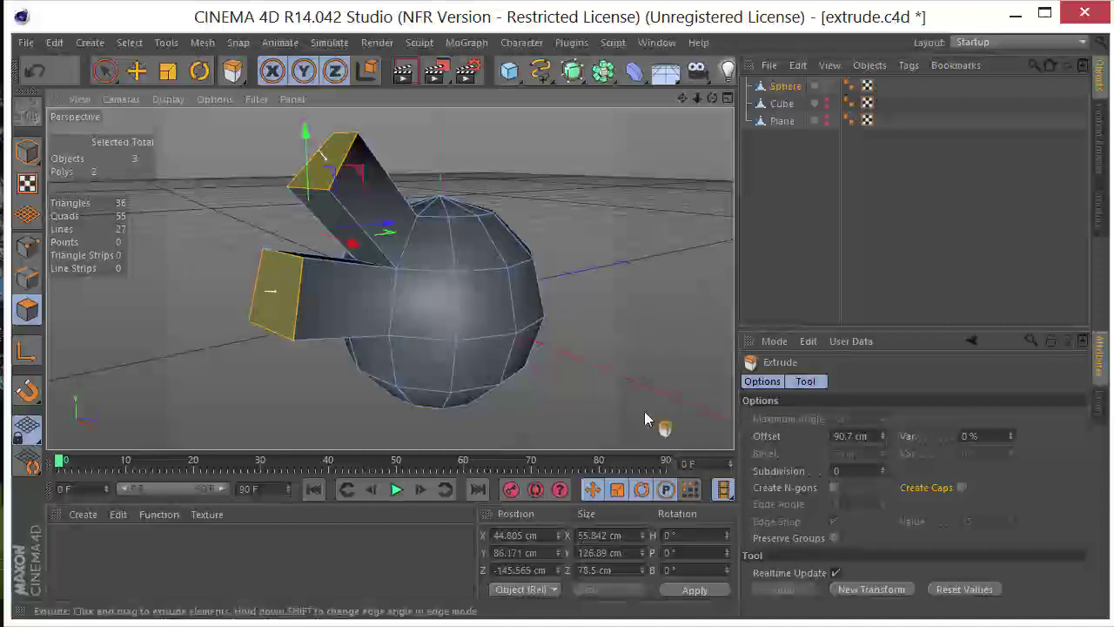
{"action": "key", "text": "ctrl+z"}
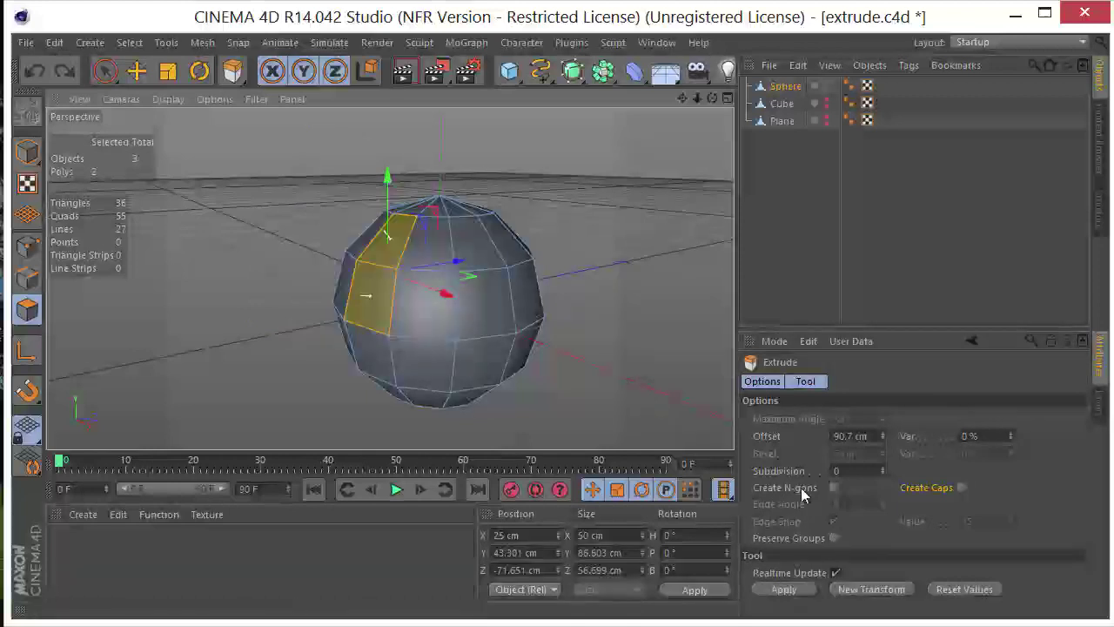
Enable Preserve Groups, try extruding the two Sphere polygons together by about 89.1 cm, and undo that extrusion.
{"action": "left_click", "coordinate": [834, 538]}
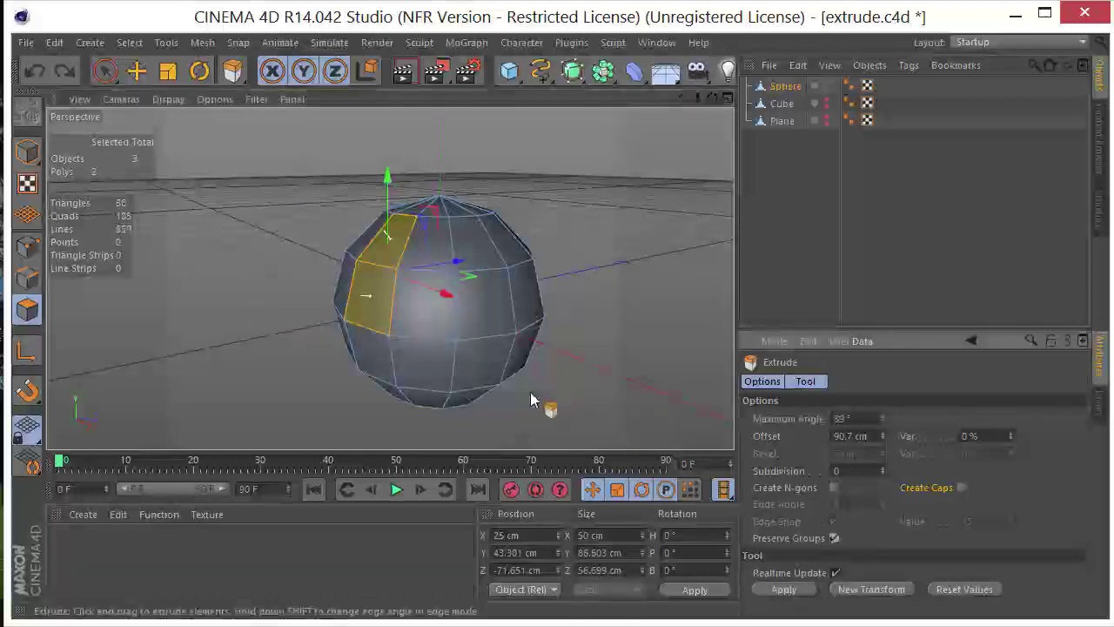
{"action": "left_click_drag", "start_coordinate": [366, 296], "coordinate": [456, 344]}
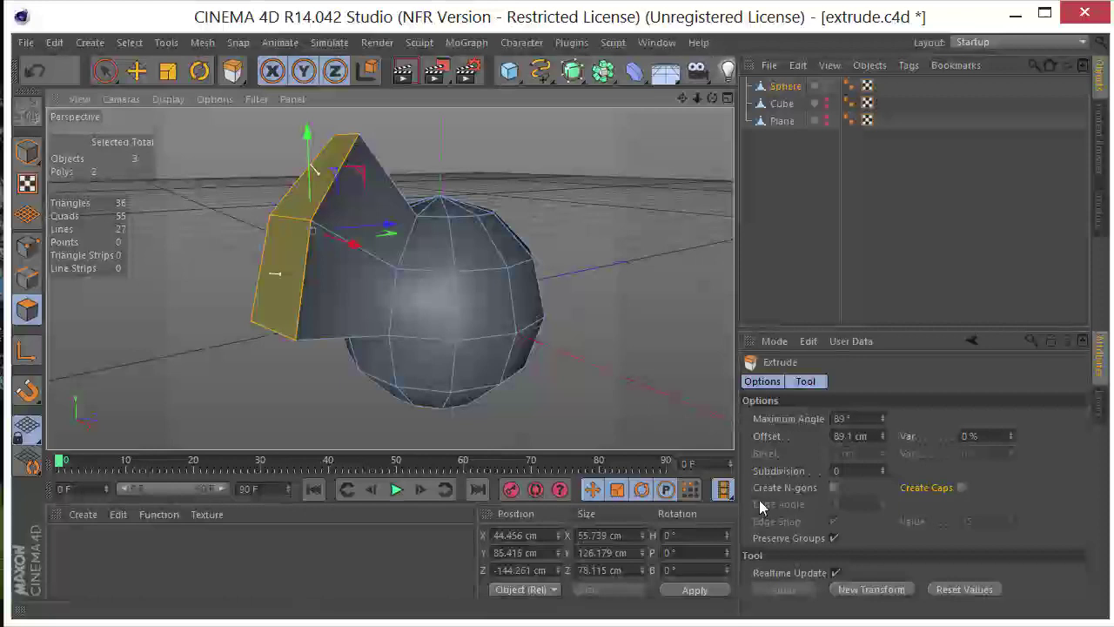
{"action": "key", "text": "ctrl+z"}
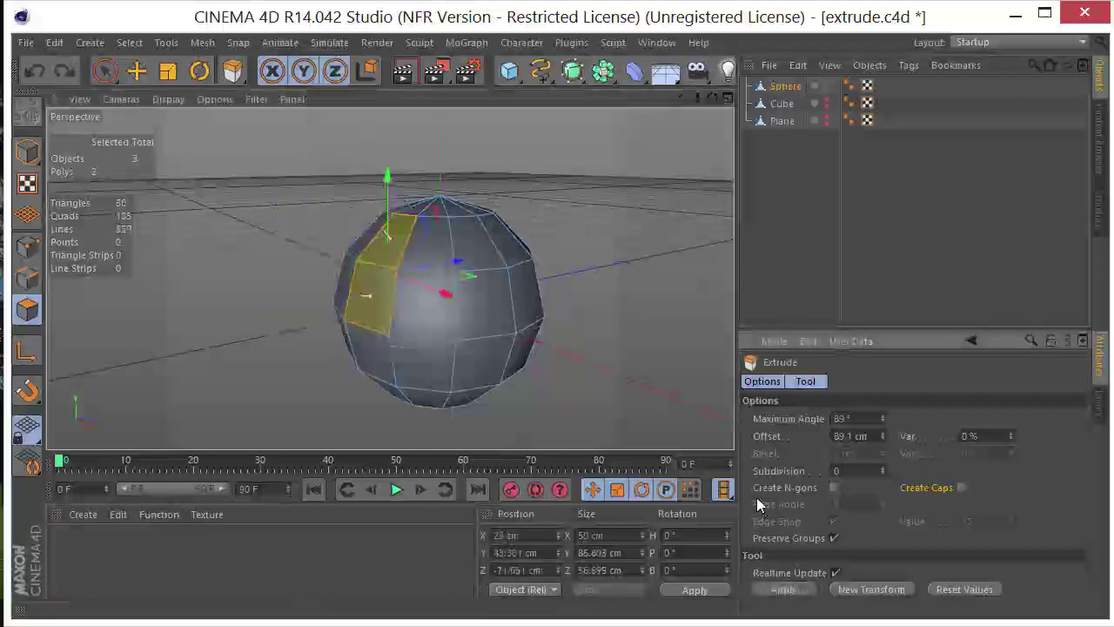
Set the Extrude tool's Maximum Angle to 90° with Preserve Groups enabled.
{"action": "left_click", "coordinate": [834, 539]}
{"action": "left_click", "coordinate": [834, 538]}
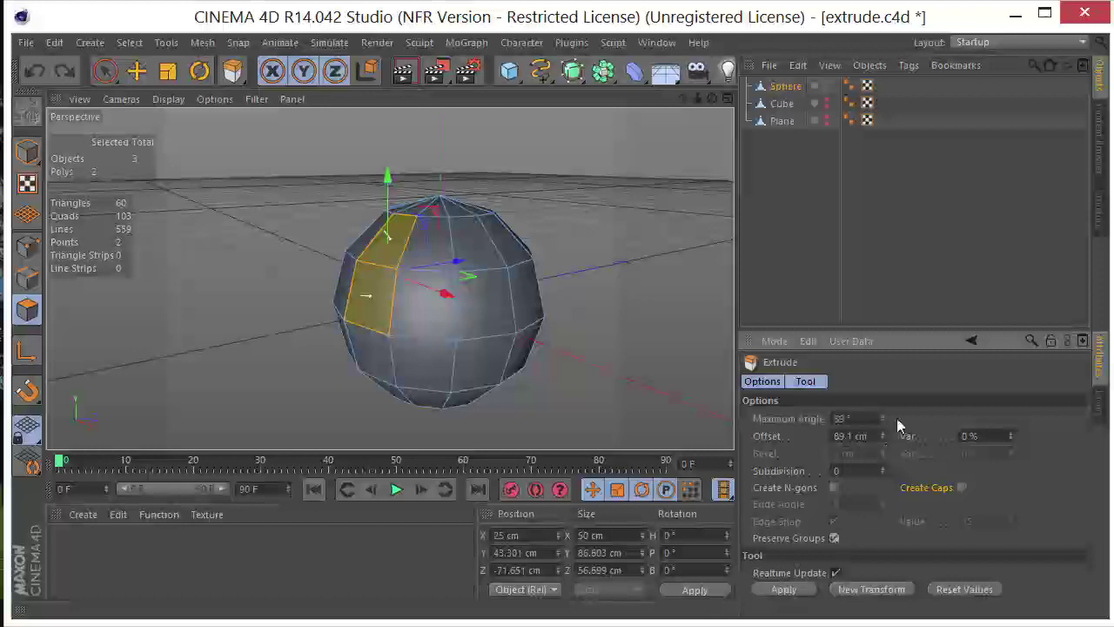
{"action": "left_click", "coordinate": [884, 415]}
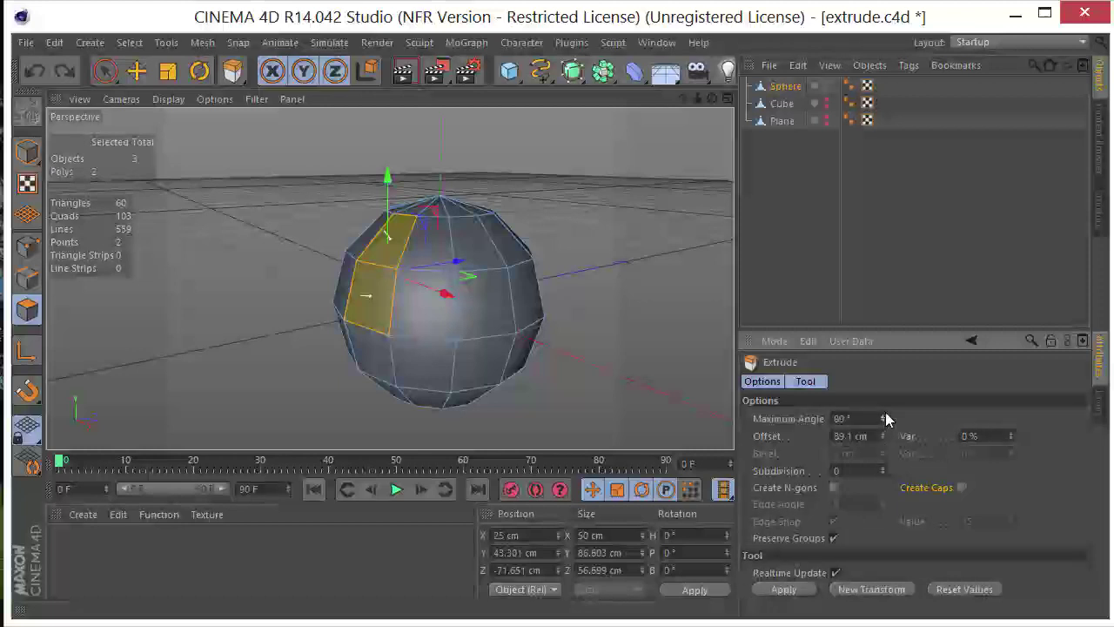
Try extruding the two Sphere polygons by about 90.8 cm while toggling Preserve Groups, then by about 83.9 cm with it enabled, undoing both extrusions.
{"action": "left_click", "coordinate": [833, 538]}
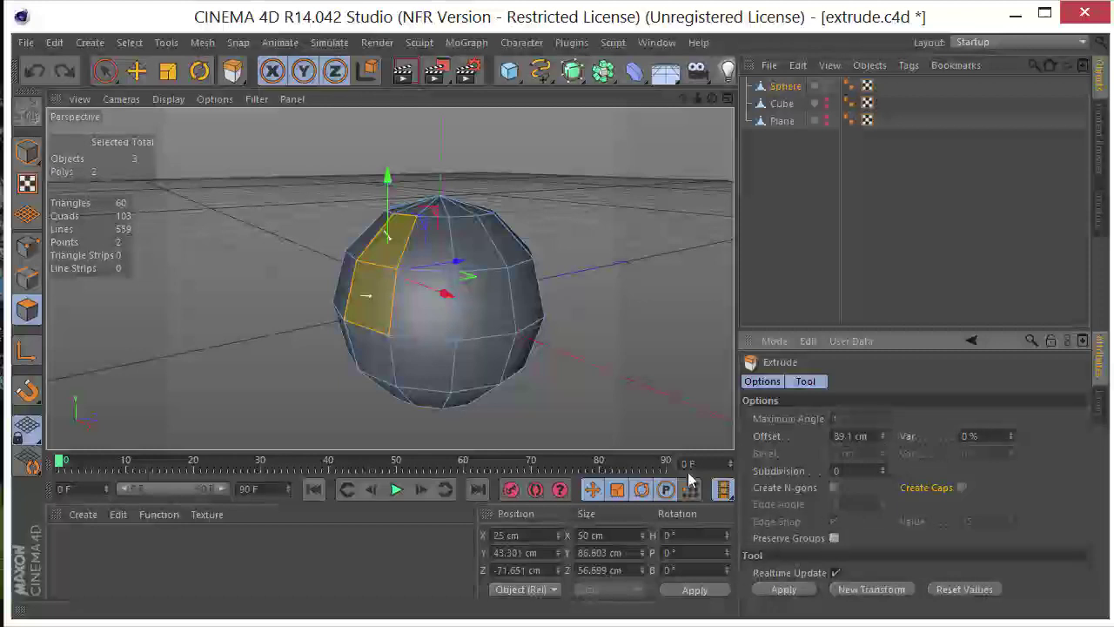
{"action": "left_click_drag", "start_coordinate": [578, 413], "coordinate": [722, 412]}
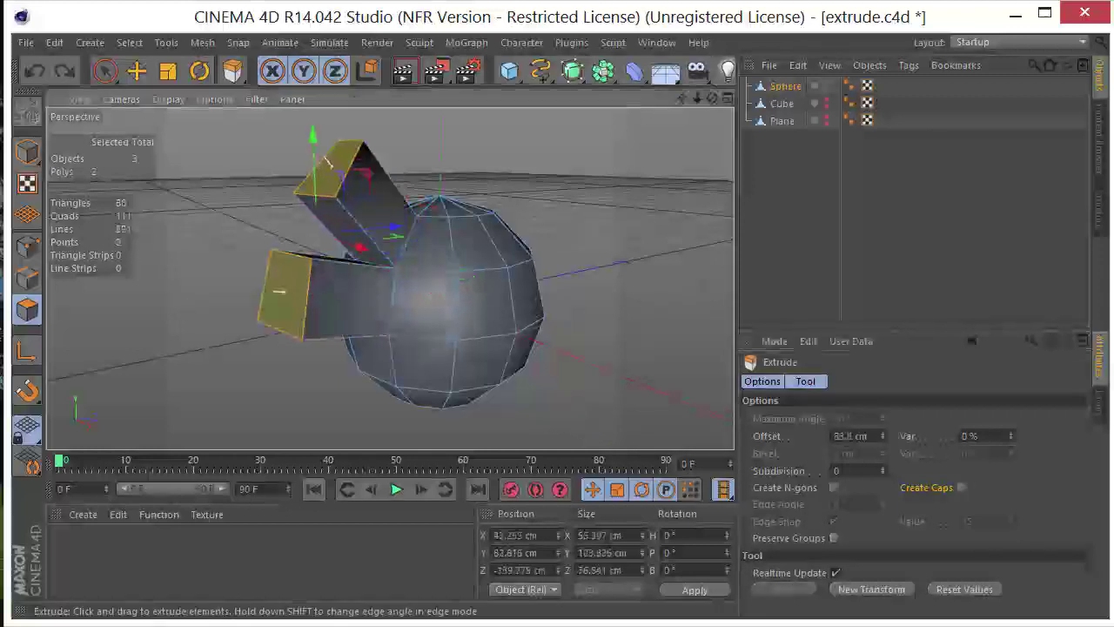
{"action": "left_click_drag", "start_coordinate": [571, 412], "coordinate": [508, 423]}
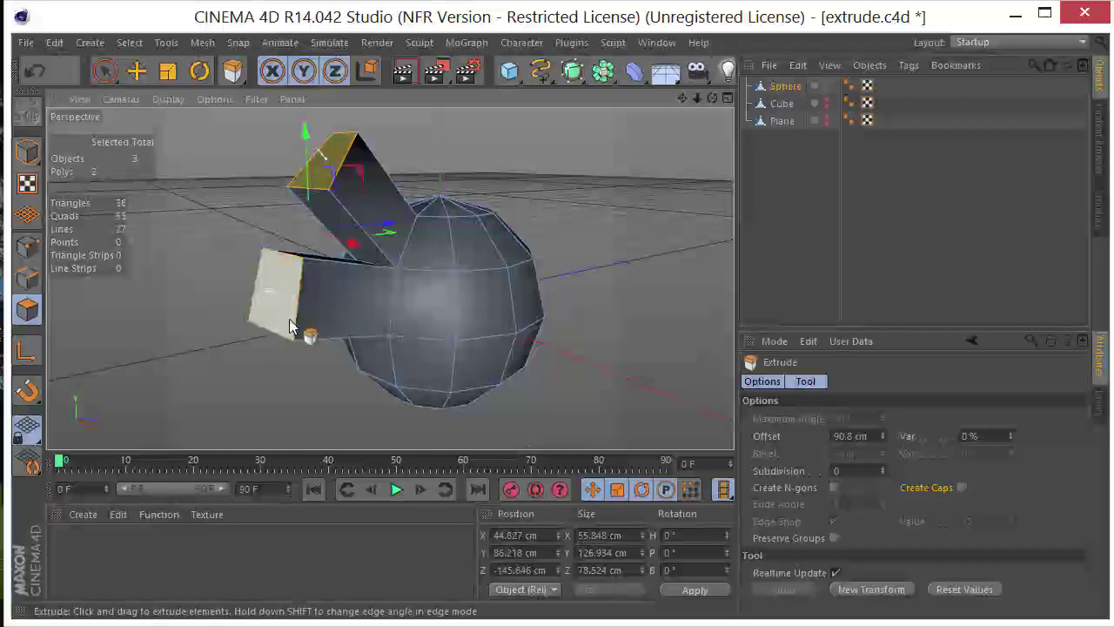
{"action": "left_click", "coordinate": [834, 538]}
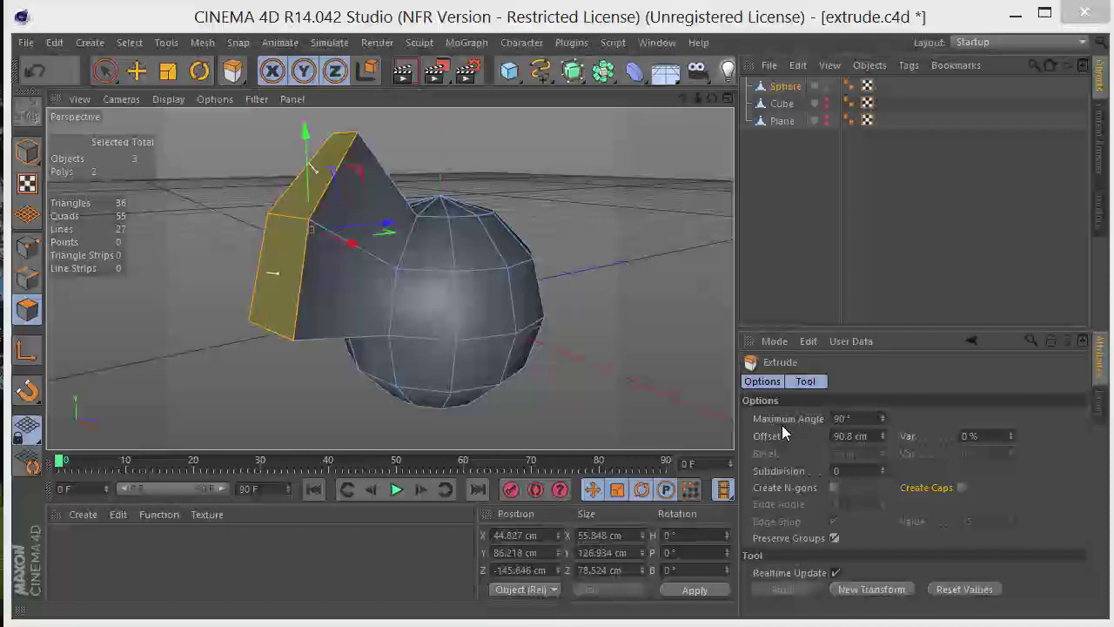
{"action": "key", "text": "ctrl+z"}
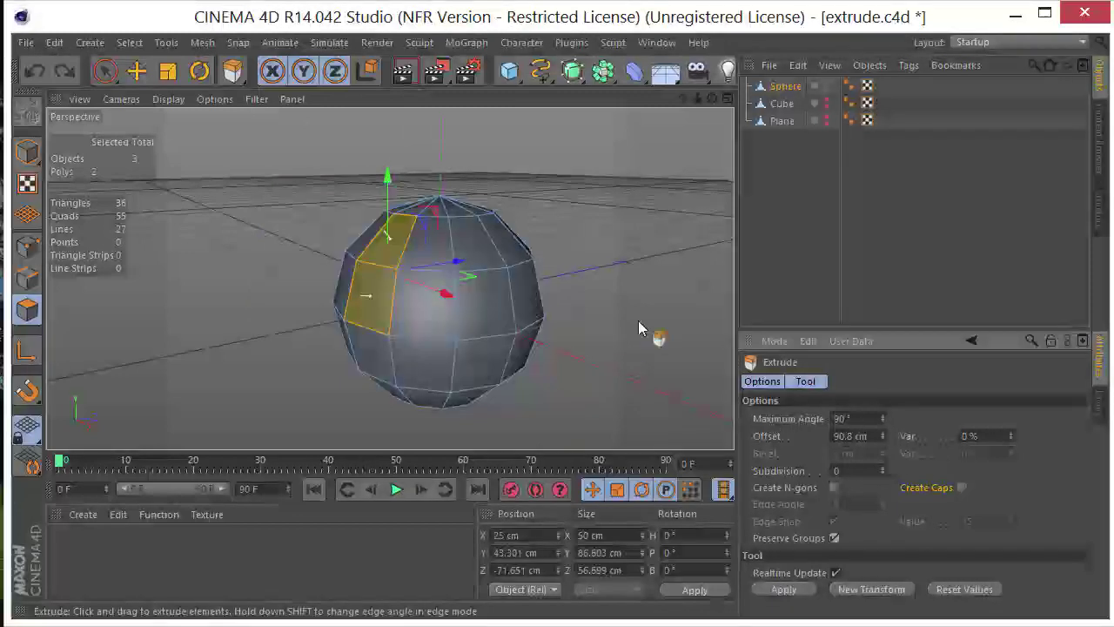
{"action": "left_click_drag", "start_coordinate": [549, 370], "coordinate": [606, 371]}
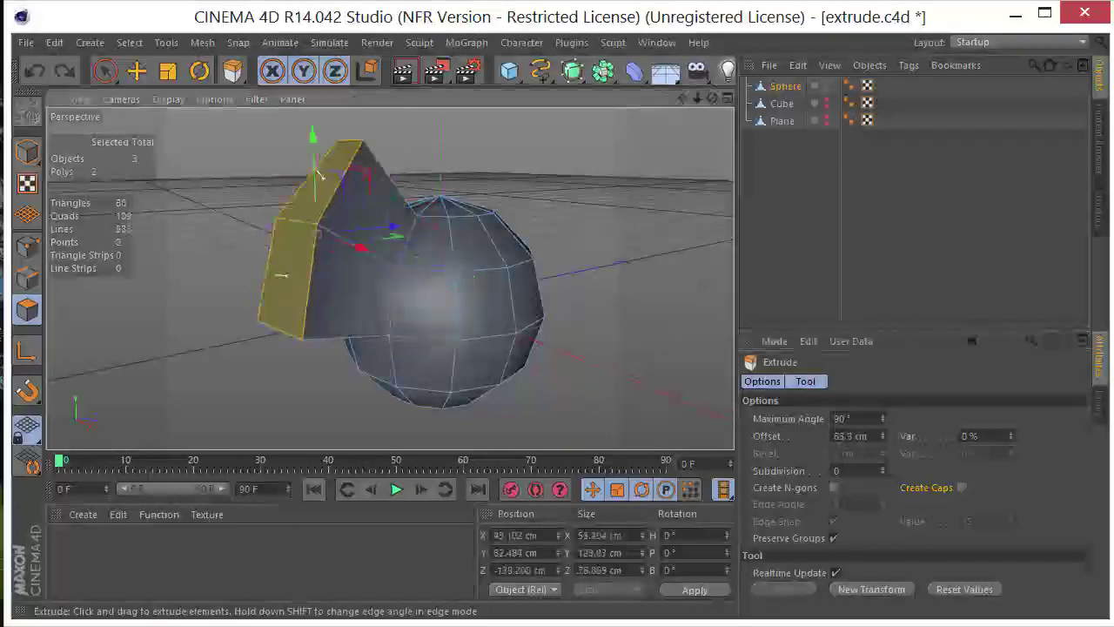
{"action": "key", "text": "ctrl+z"}
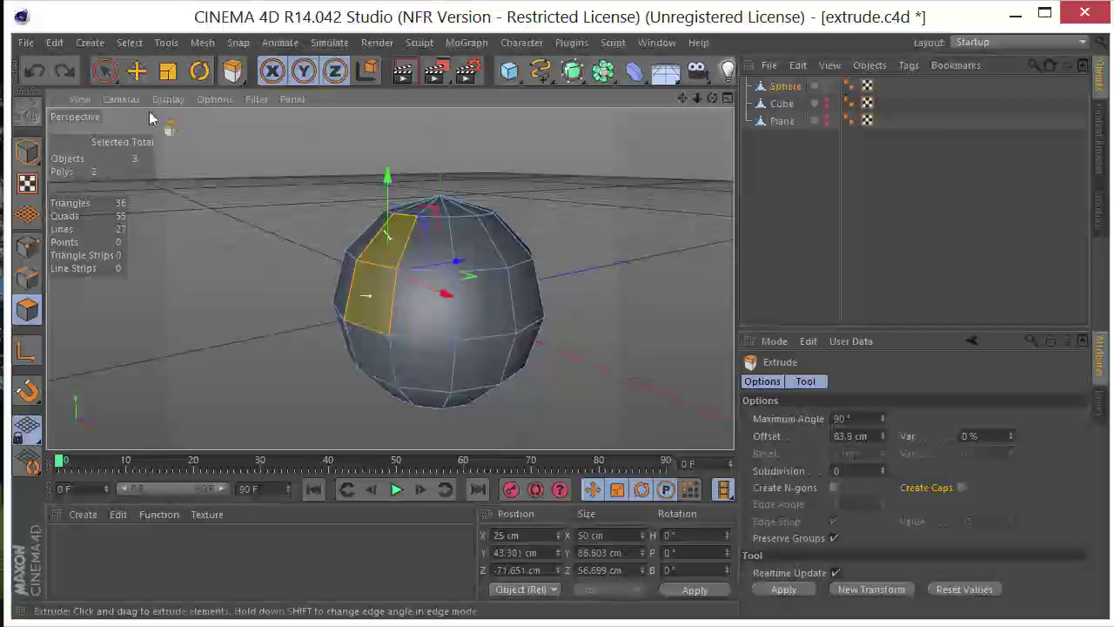
Select two vertically adjacent polygons, one above and one below the Sphere's equator, with Live Selection.
{"action": "left_click", "coordinate": [106, 72]}
{"action": "left_click", "coordinate": [376, 353]}
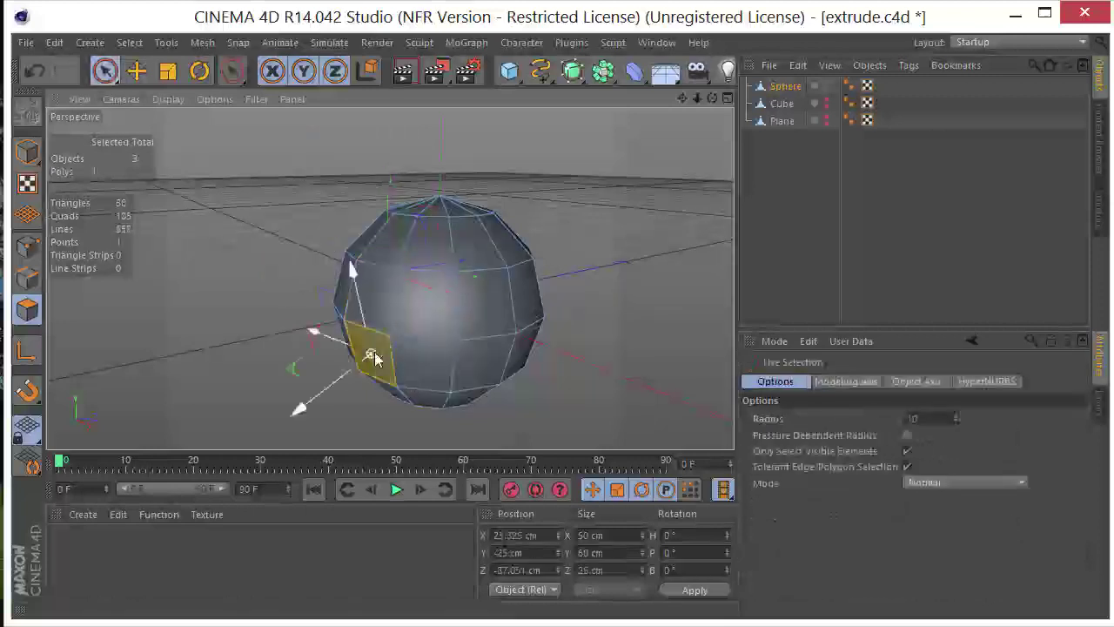
{"action": "left_click_drag", "start_coordinate": [380, 323], "coordinate": [381, 335]}
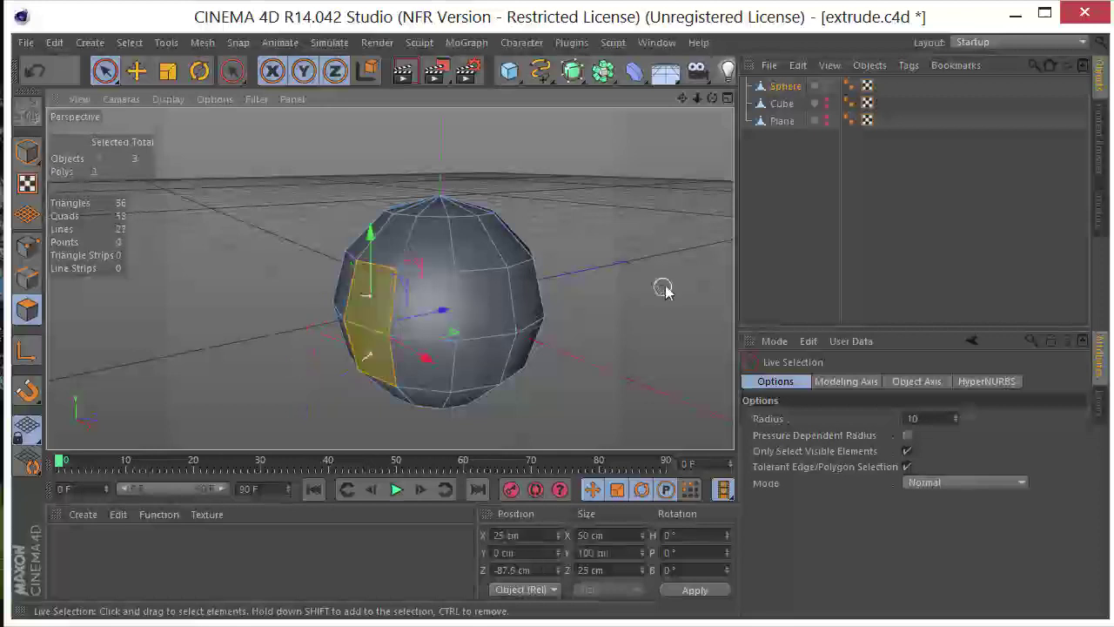
Try extruding the two equator polygons by about 77.3 cm with Preserve Groups, inspect the flared shape, and undo the extrusion.
{"action": "right_click", "coordinate": [595, 291]}
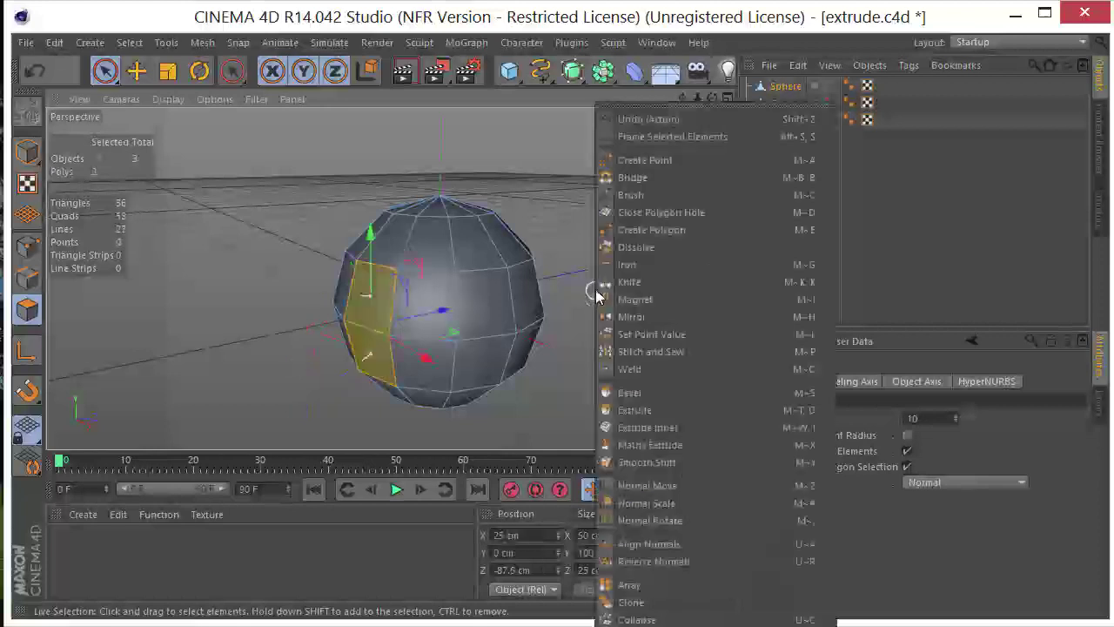
{"action": "left_click", "coordinate": [660, 412]}
{"action": "mouse_move", "coordinate": [566, 420]}
{"action": "left_mouse_down"}
{"action": "mouse_move", "coordinate": [610, 421]}
{"action": "mouse_move", "coordinate": [567, 421]}
{"action": "left_mouse_up"}
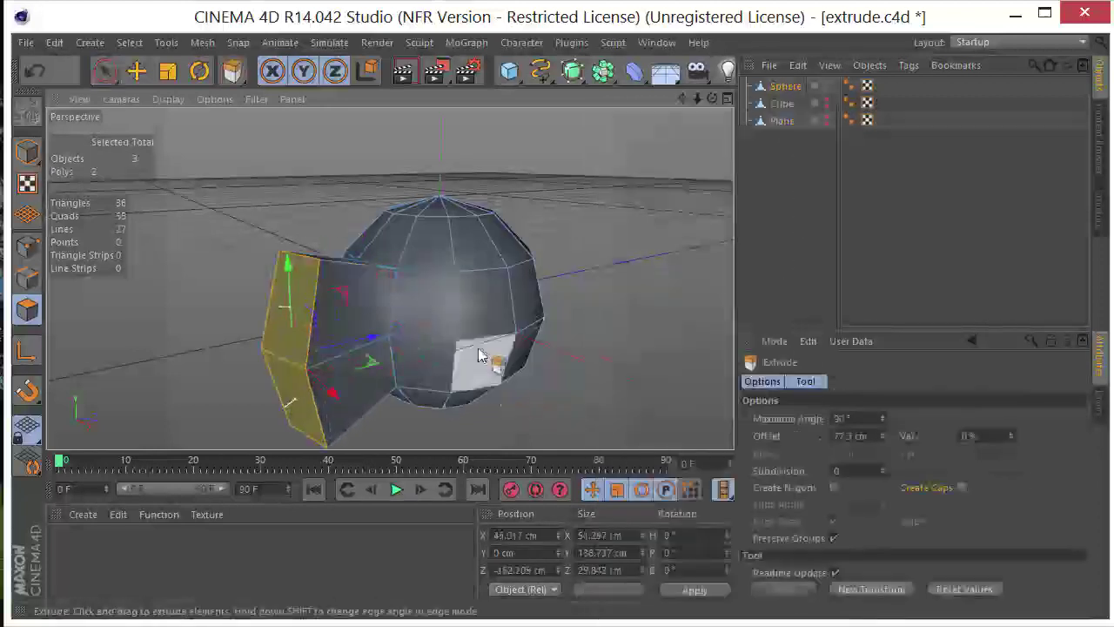
{"action": "left_click_drag", "start_coordinate": [478, 356], "coordinate": [376, 242], "text": "alt"}
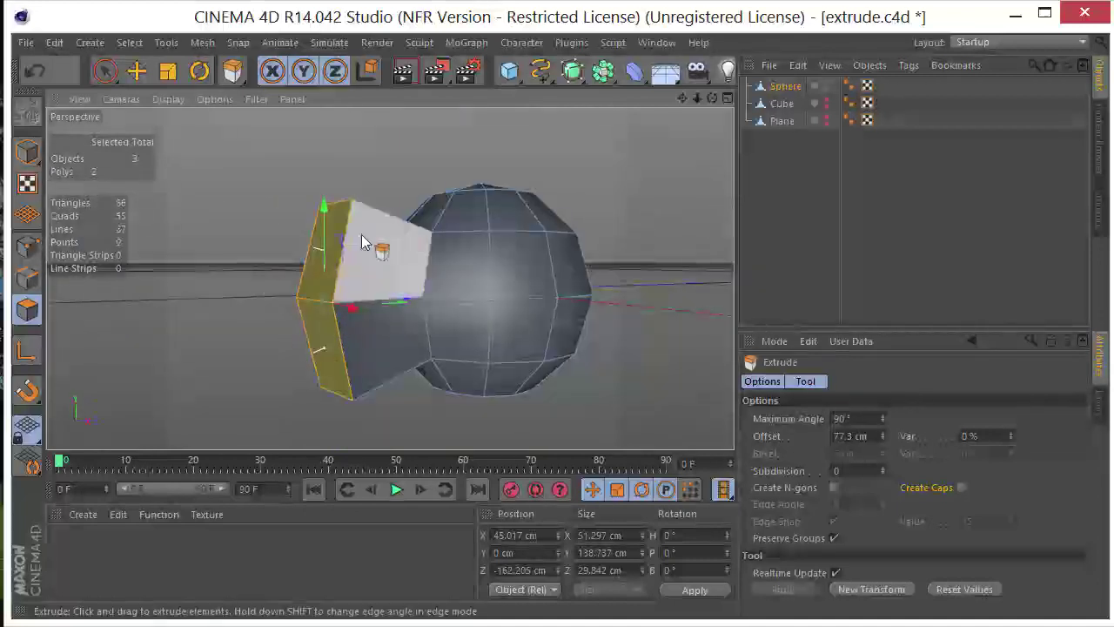
{"action": "key", "text": "ctrl+z"}
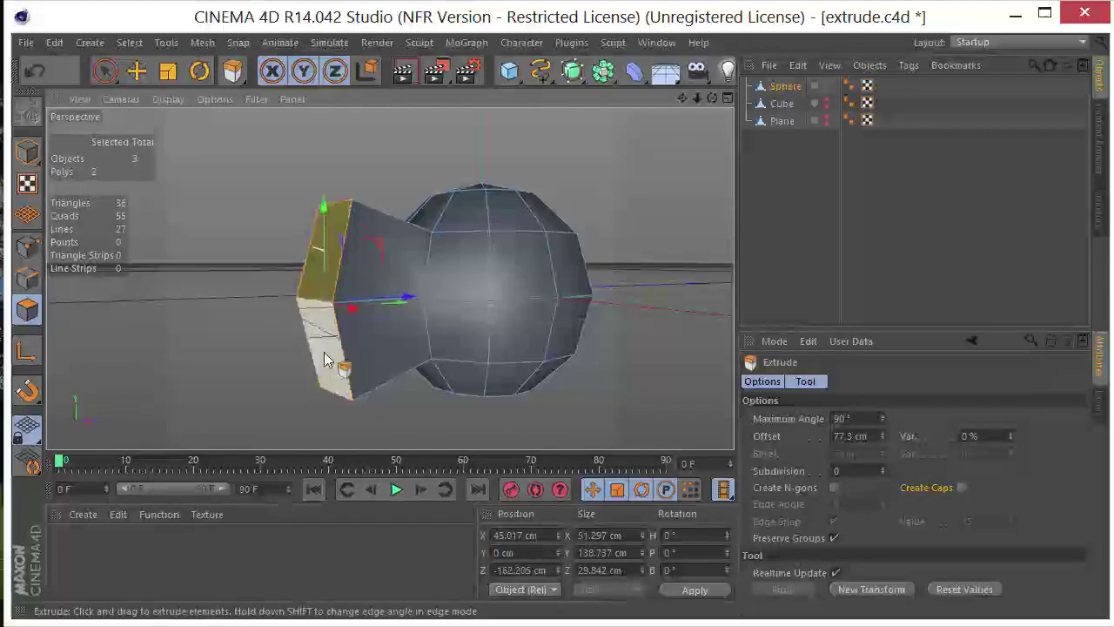
{"action": "key", "text": "ctrl+z"}
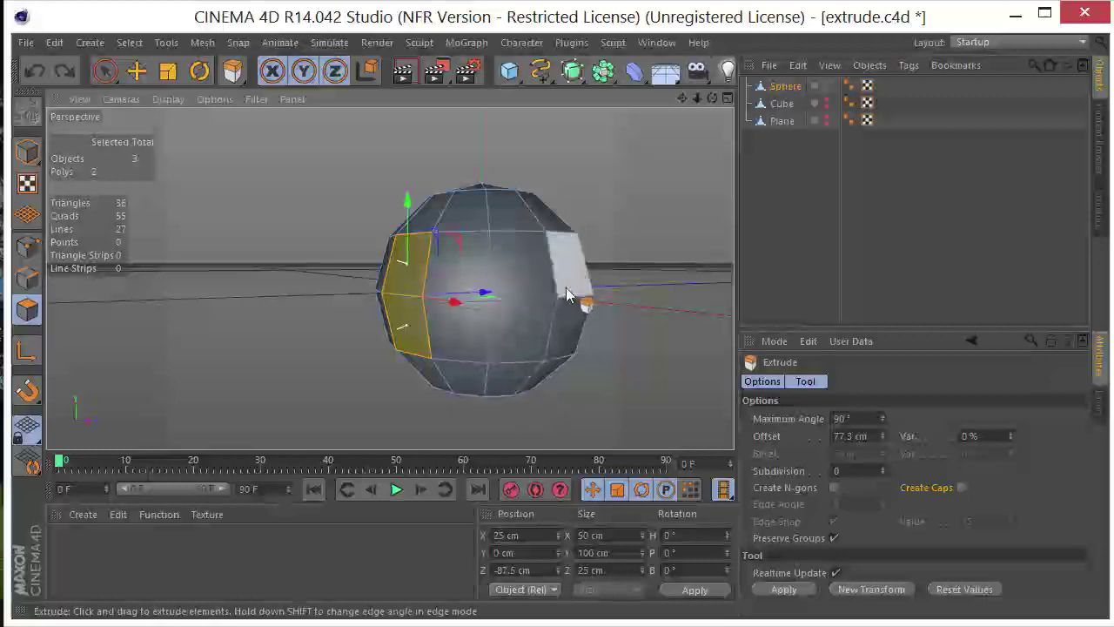
Extrude the two polygons straight outward along the Z axis, to a position of about Z -187.9 cm.
{"action": "left_click_drag", "start_coordinate": [557, 260], "coordinate": [544, 317], "text": "alt"}
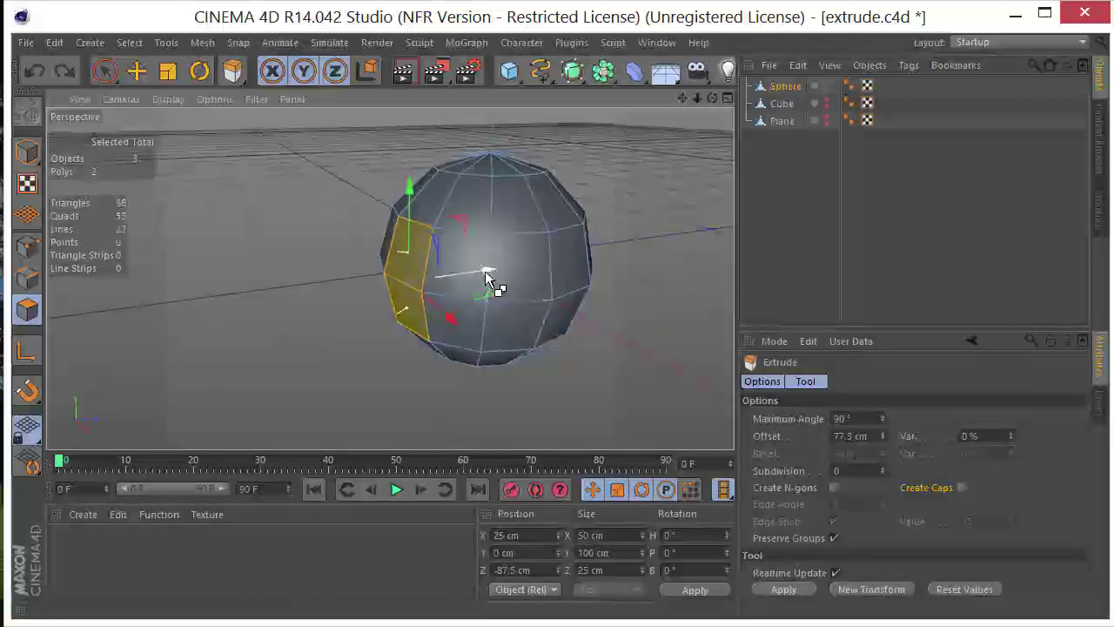
{"action": "left_click_drag", "start_coordinate": [488, 276], "coordinate": [375, 306]}
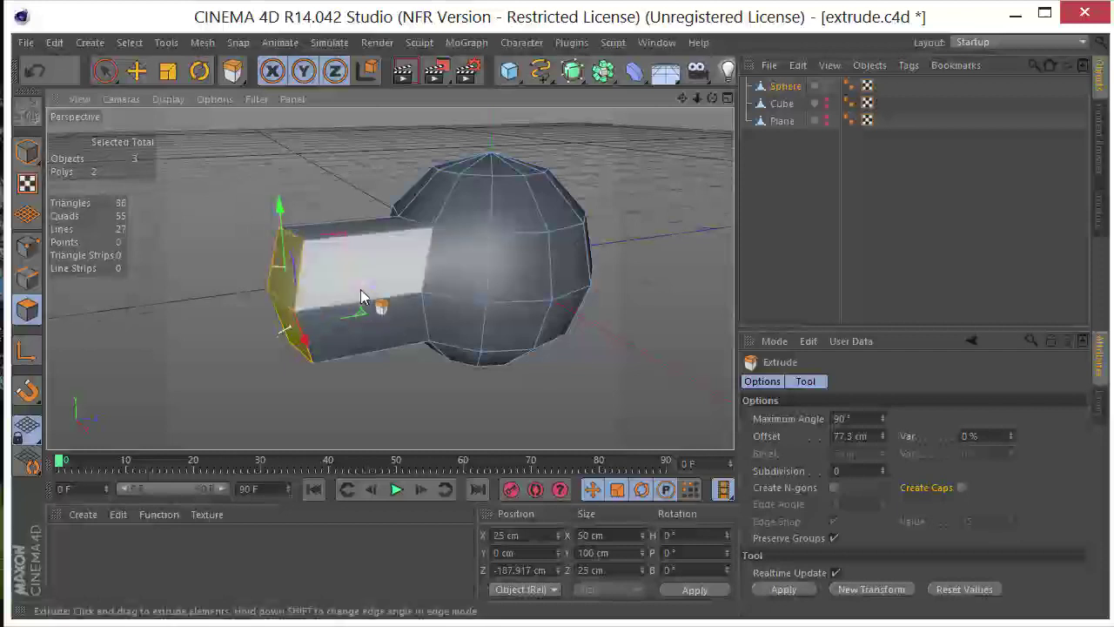
{"action": "left_click_drag", "start_coordinate": [369, 299], "coordinate": [301, 248], "text": "alt"}
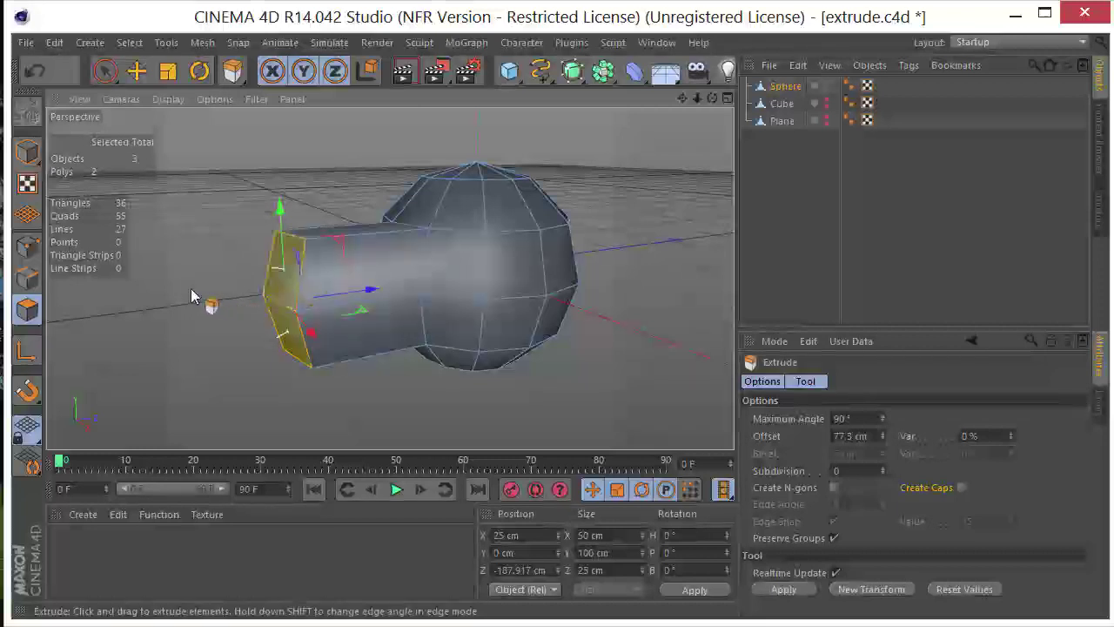
In Points mode, set the Z position of the middle far-side point on the extrusion's end to -200 cm.
{"action": "left_click", "coordinate": [28, 247]}
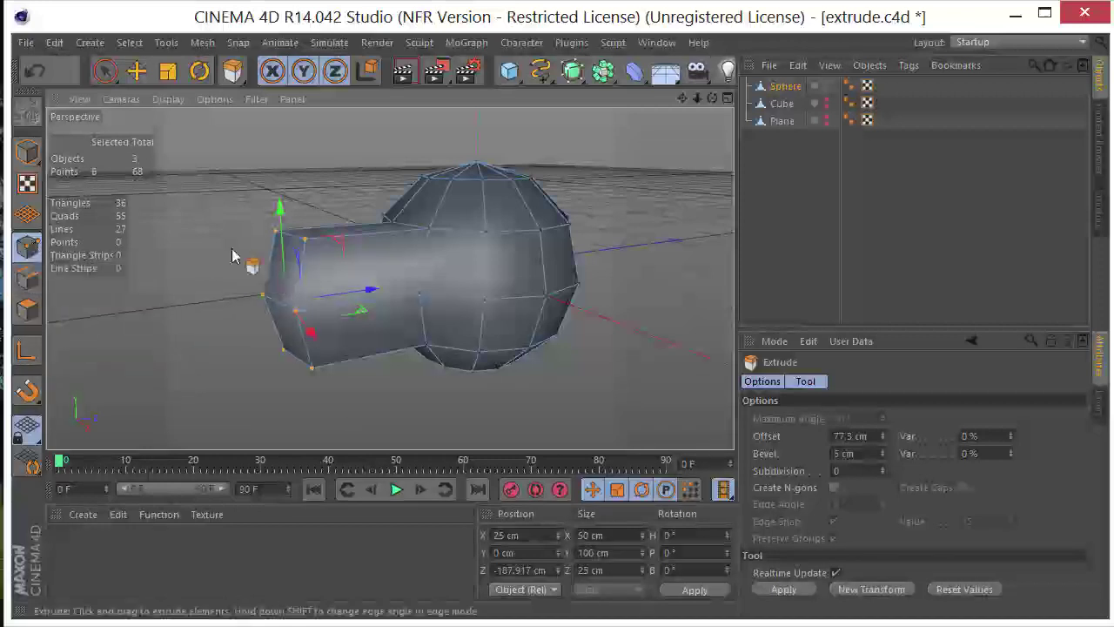
{"action": "left_click", "coordinate": [105, 70]}
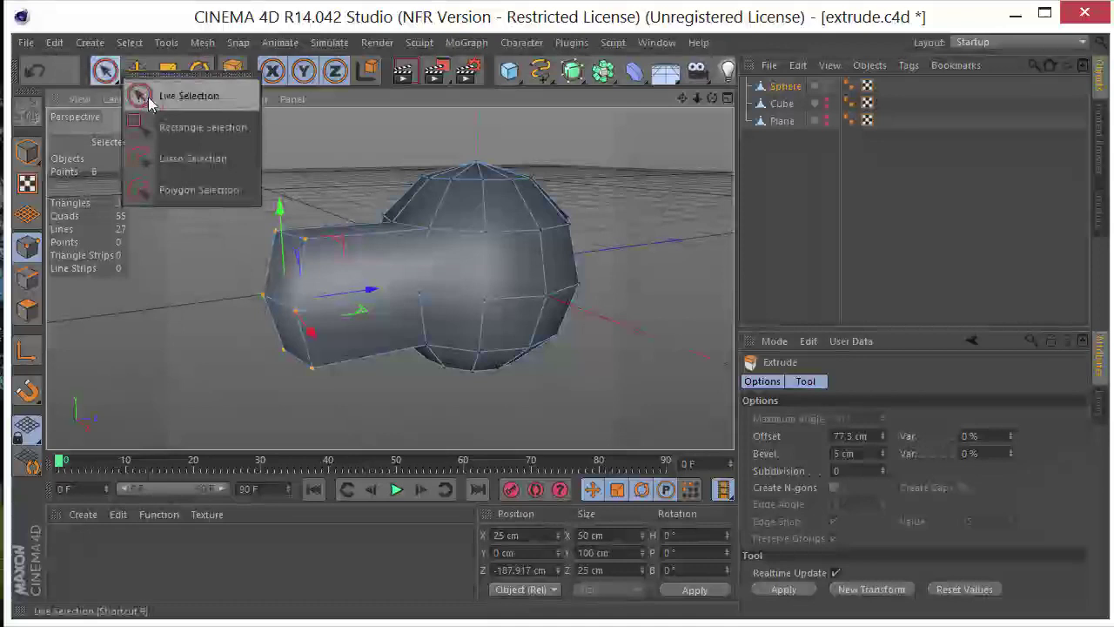
{"action": "left_click", "coordinate": [150, 98]}
{"action": "left_click", "coordinate": [236, 328]}
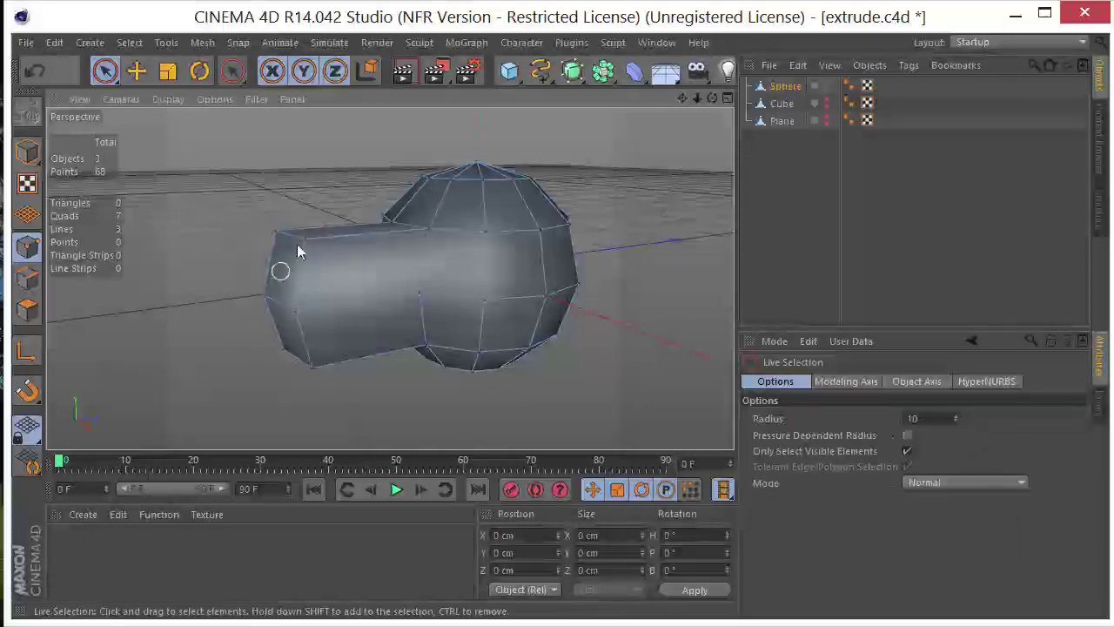
{"action": "left_click", "coordinate": [265, 297]}
{"action": "left_click_drag", "start_coordinate": [326, 337], "coordinate": [378, 337], "text": "alt"}
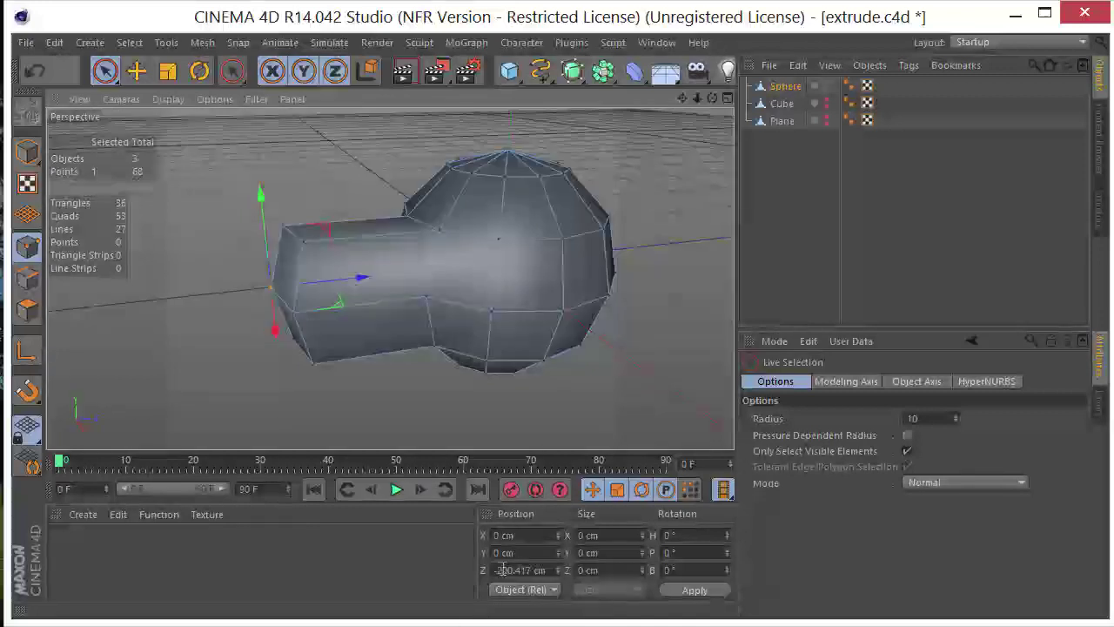
{"action": "double_click", "coordinate": [502, 569]}
{"action": "key", "text": "BackSpace"}
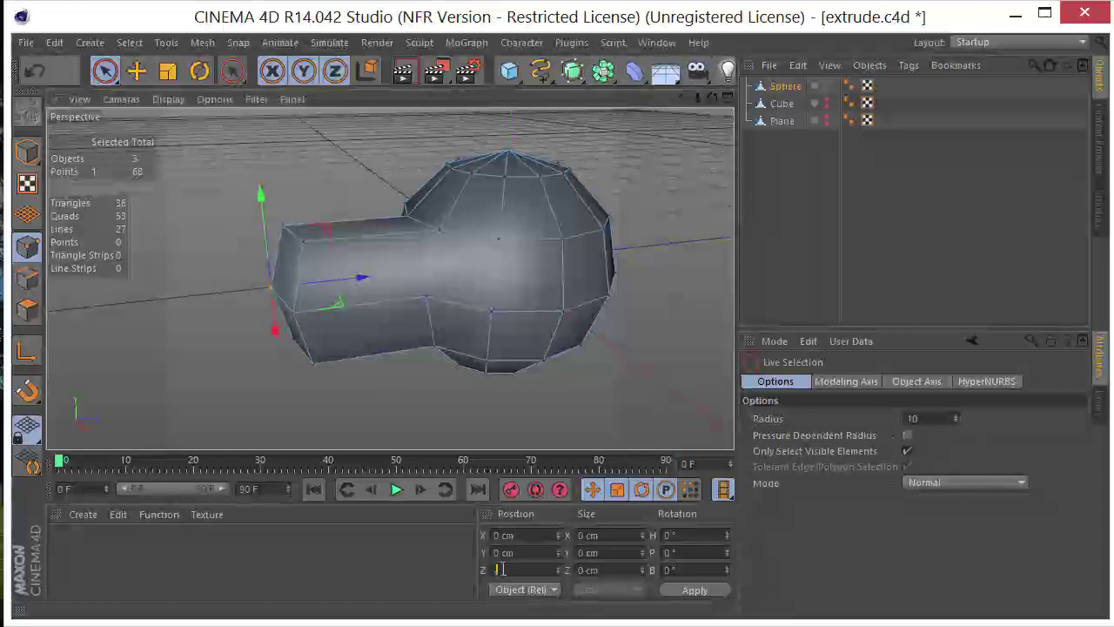
{"action": "type", "text": "-200"}
{"action": "key", "text": "Return"}
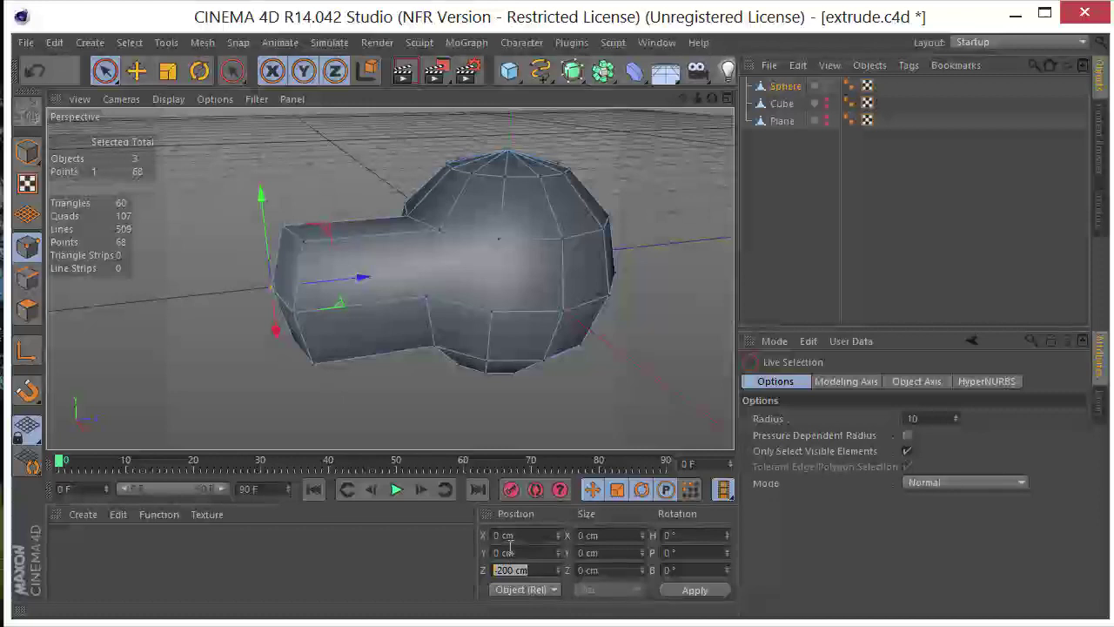
Rectangle-select the six points at the extrusion's end and flatten them with Set Point Value, using Z Set to -200 cm.
{"action": "mouse_move", "coordinate": [104, 70]}
{"action": "left_mouse_down"}
{"action": "mouse_move", "coordinate": [146, 98]}
{"action": "mouse_move", "coordinate": [143, 127]}
{"action": "left_mouse_up"}
{"action": "left_click_drag", "start_coordinate": [240, 204], "coordinate": [331, 390]}
{"action": "left_click_drag", "start_coordinate": [356, 286], "coordinate": [378, 244], "text": "alt"}
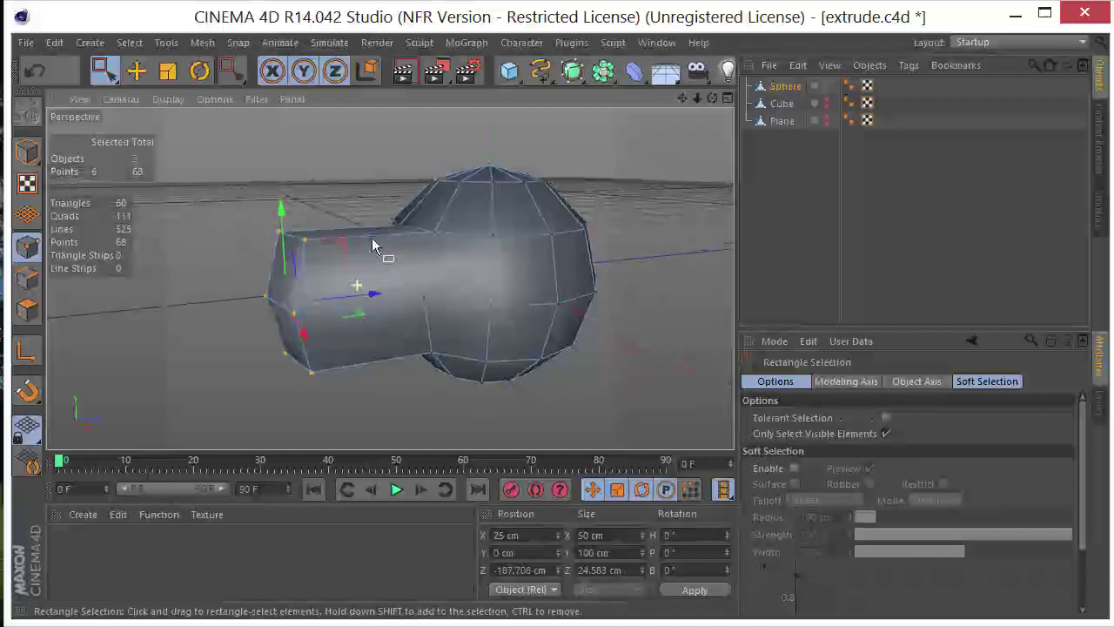
{"action": "right_click", "coordinate": [333, 162]}
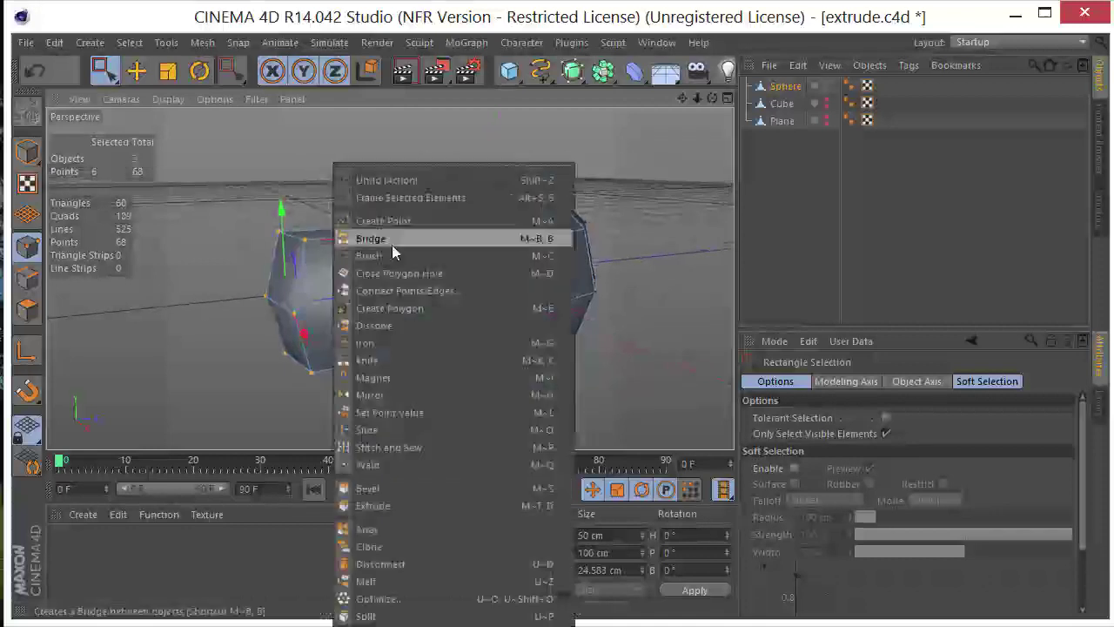
{"action": "left_click", "coordinate": [407, 413]}
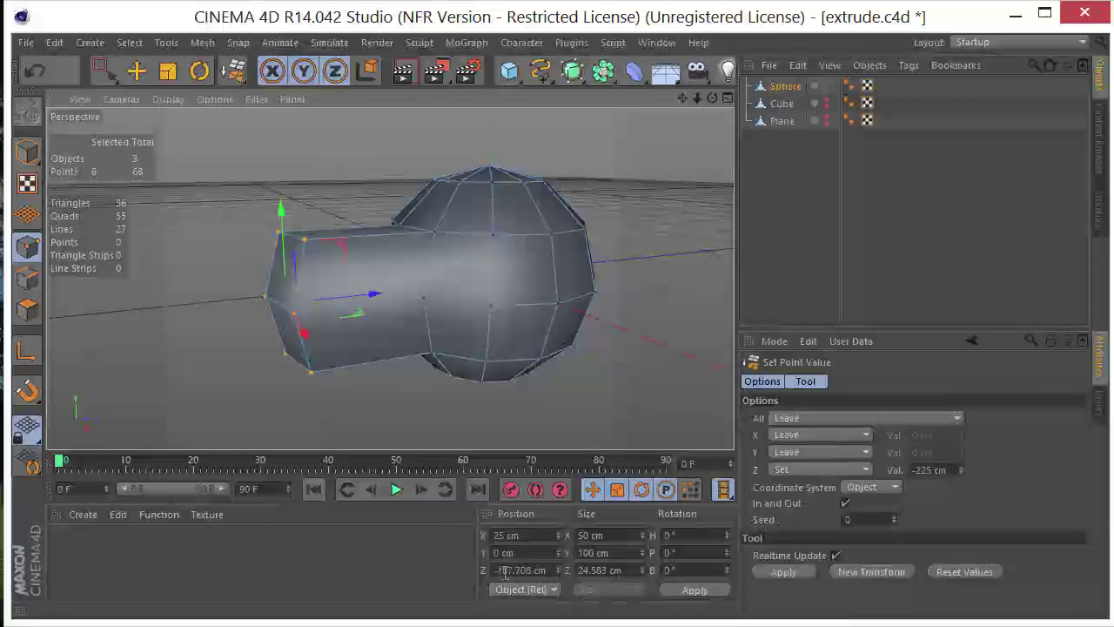
{"action": "left_click", "coordinate": [933, 469]}
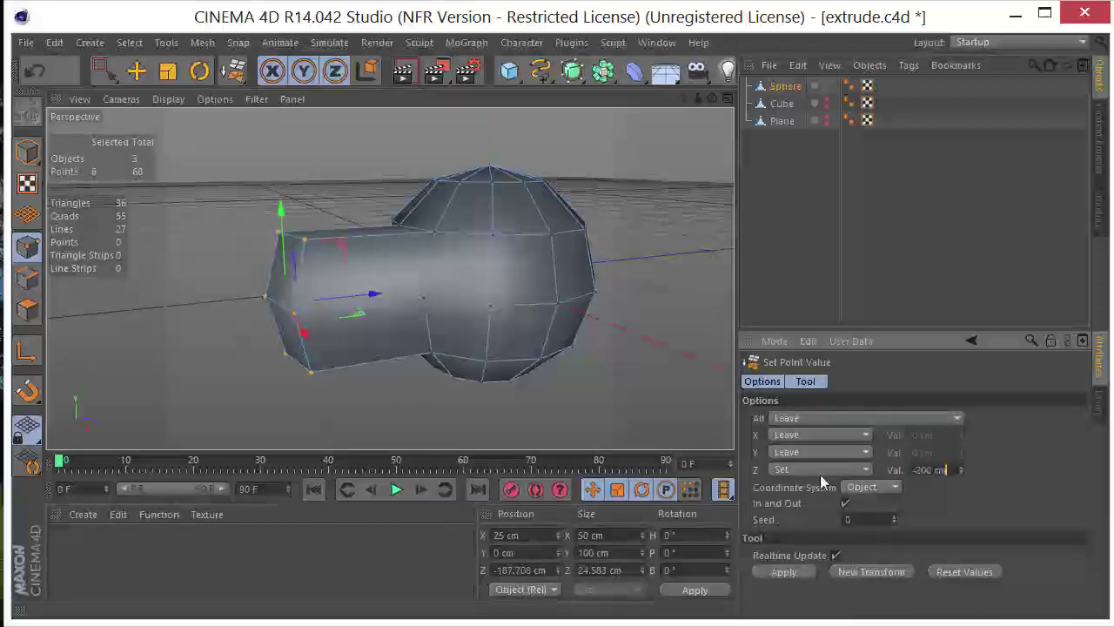
{"action": "key", "text": "Return"}
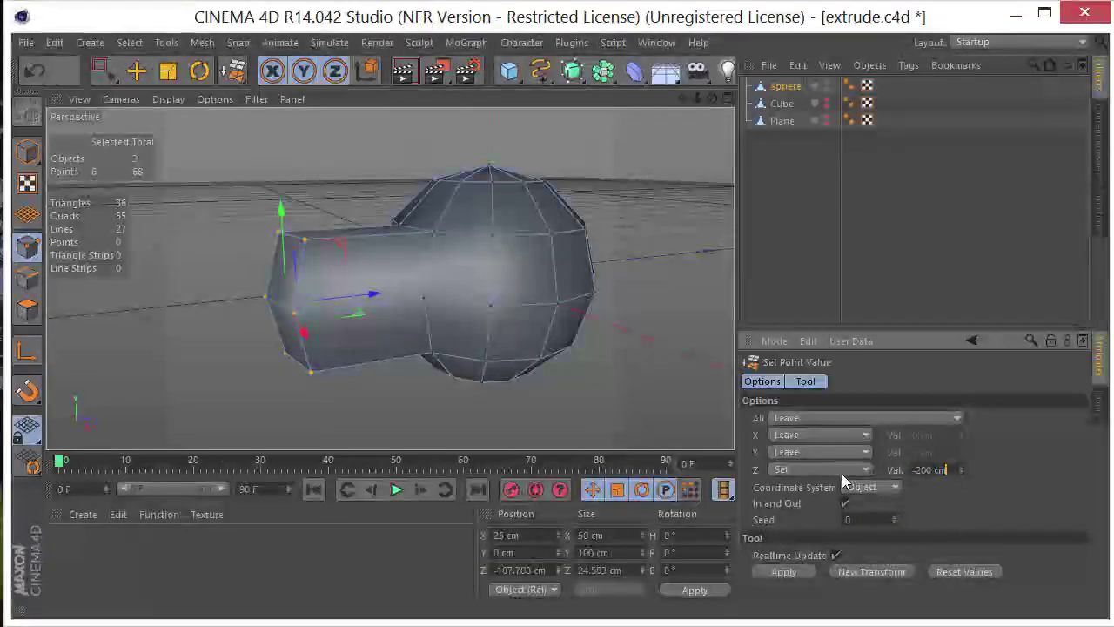
{"action": "left_click_drag", "start_coordinate": [380, 311], "coordinate": [537, 288], "text": "alt"}
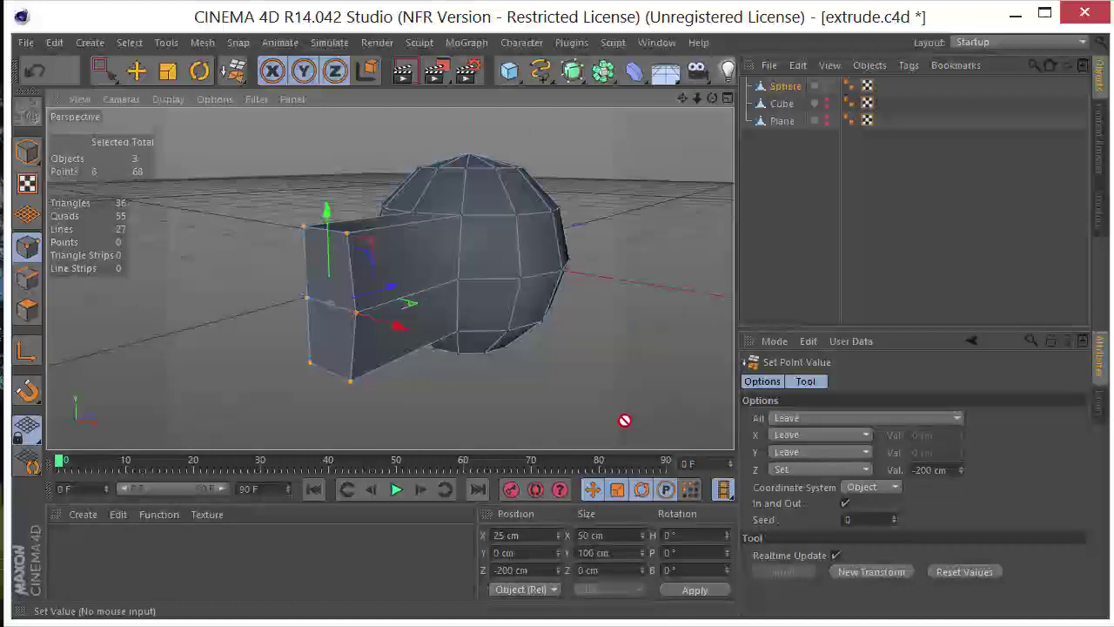
Hide the Sphere and make the Plane visible in the viewport.
{"action": "left_click", "coordinate": [831, 81]}
{"action": "left_click", "coordinate": [827, 82]}
{"action": "left_click", "coordinate": [827, 82]}
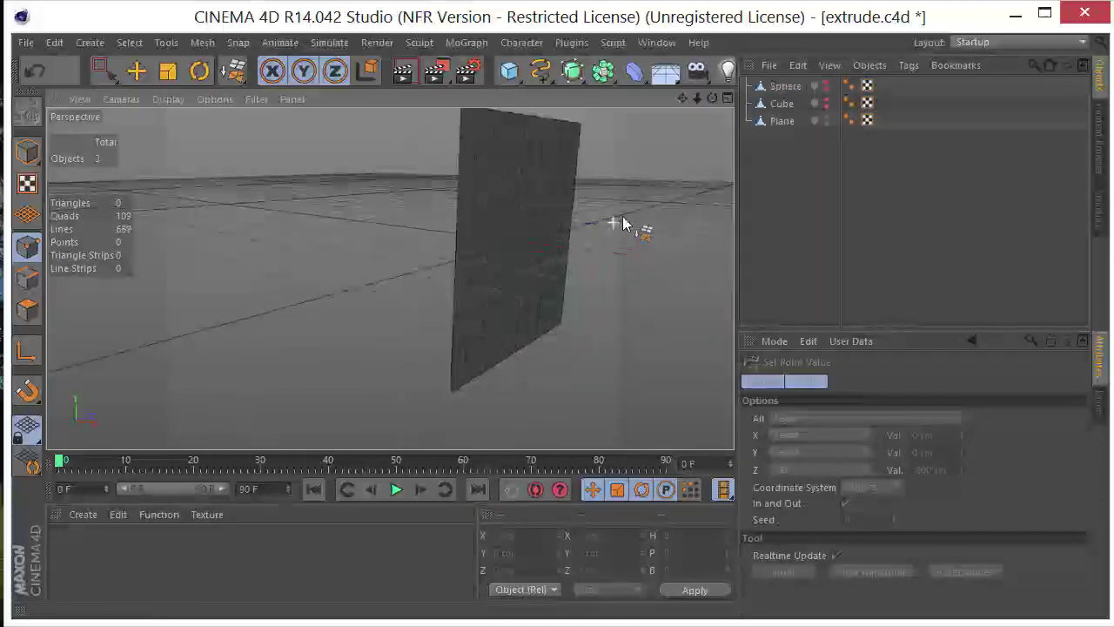
{"action": "left_click_drag", "start_coordinate": [628, 207], "coordinate": [524, 239], "text": "alt"}
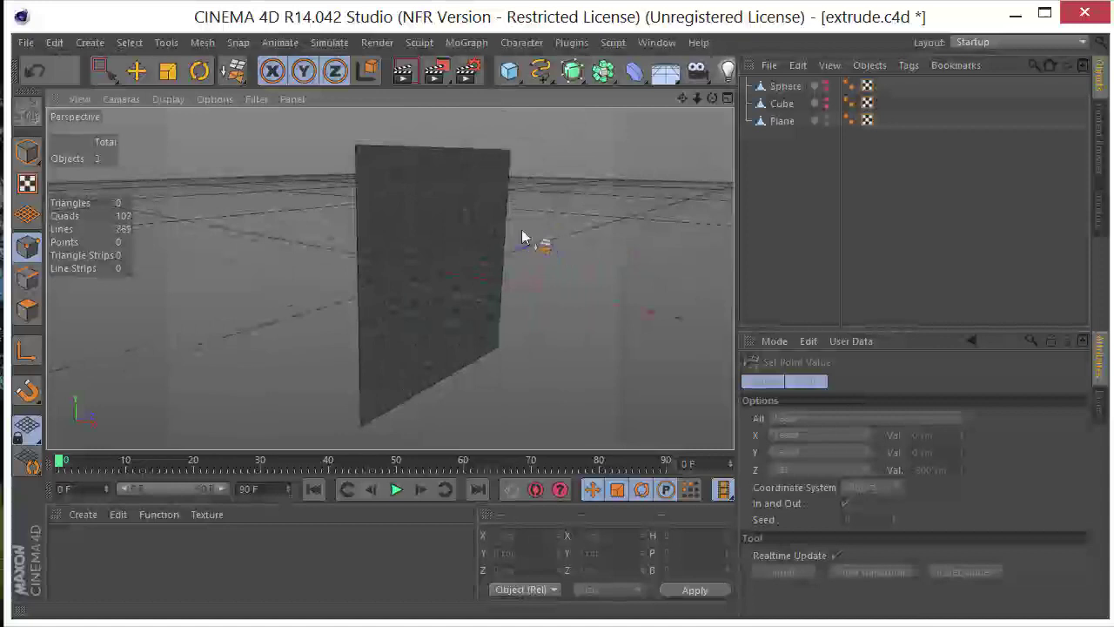
Activate the Extrude tool in Polygons mode with the Plane object selected.
{"action": "left_click", "coordinate": [235, 72]}
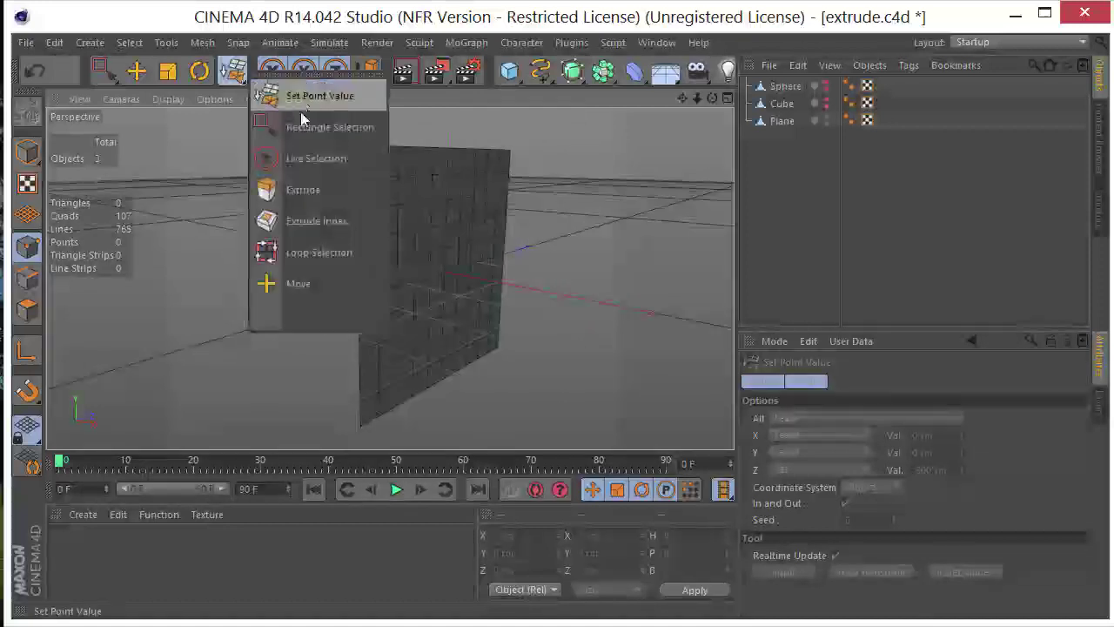
{"action": "left_click", "coordinate": [303, 190]}
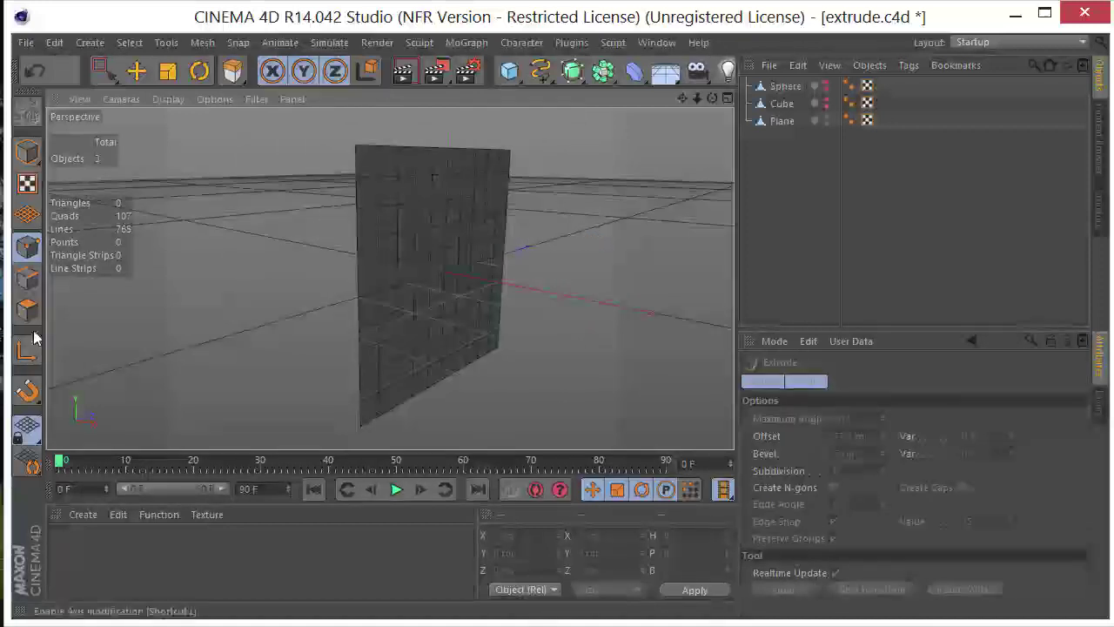
{"action": "left_click", "coordinate": [26, 313]}
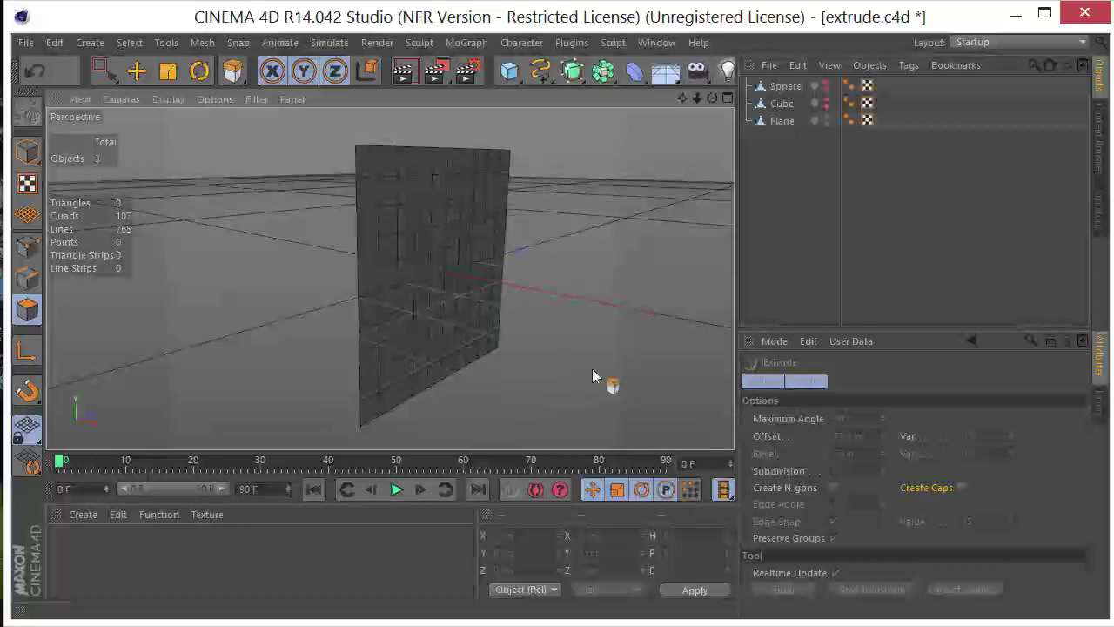
{"action": "left_click", "coordinate": [781, 121]}
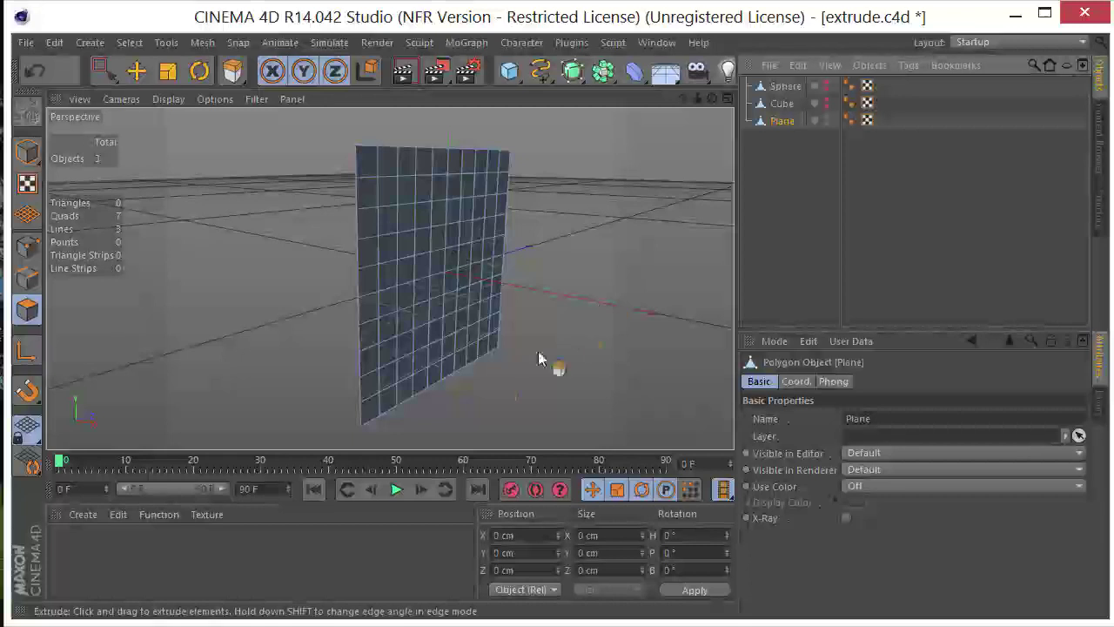
Try extruding all of the Plane's polygons by 75 cm without caps, inspect the open back, and undo the extrusion.
{"action": "left_click_drag", "start_coordinate": [490, 382], "coordinate": [529, 382]}
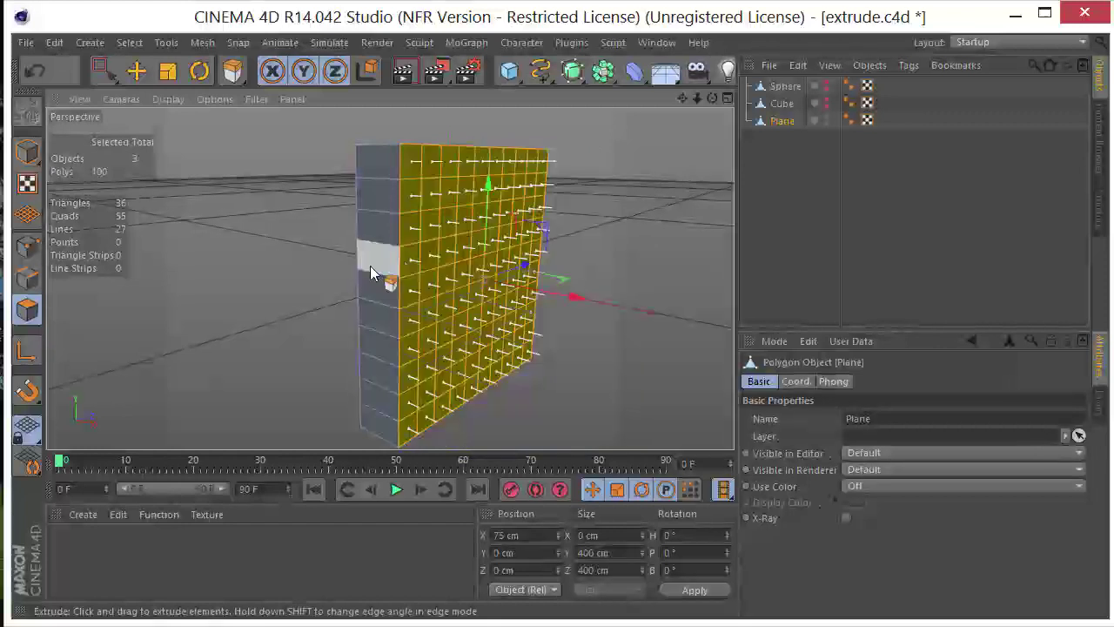
{"action": "left_click_drag", "start_coordinate": [370, 265], "coordinate": [682, 249], "text": "alt"}
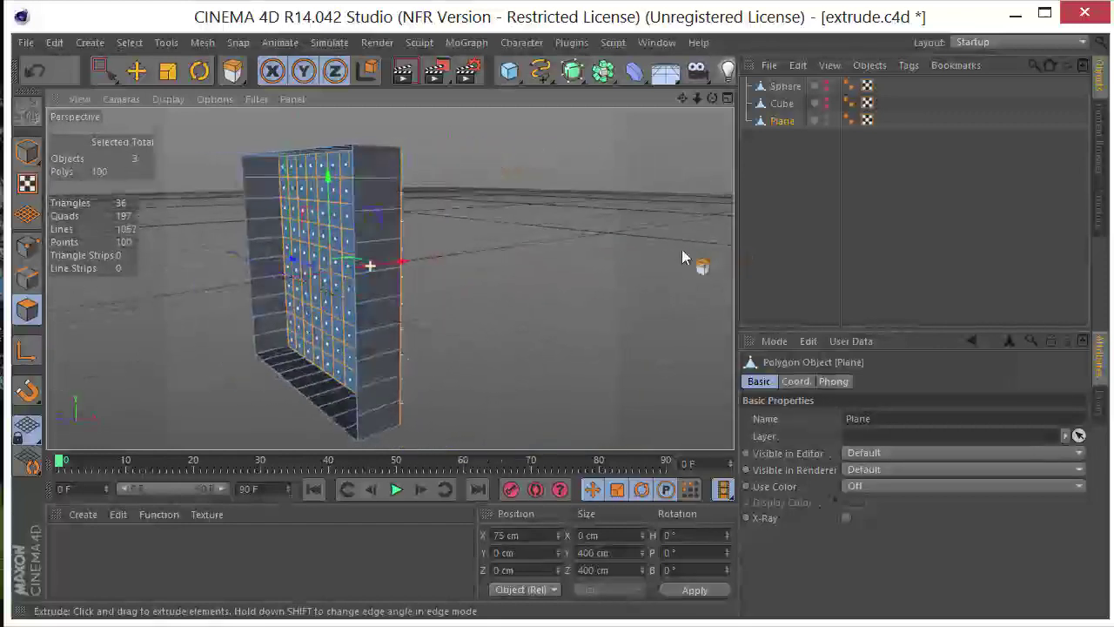
{"action": "left_click_drag", "start_coordinate": [495, 285], "coordinate": [540, 279], "text": "alt"}
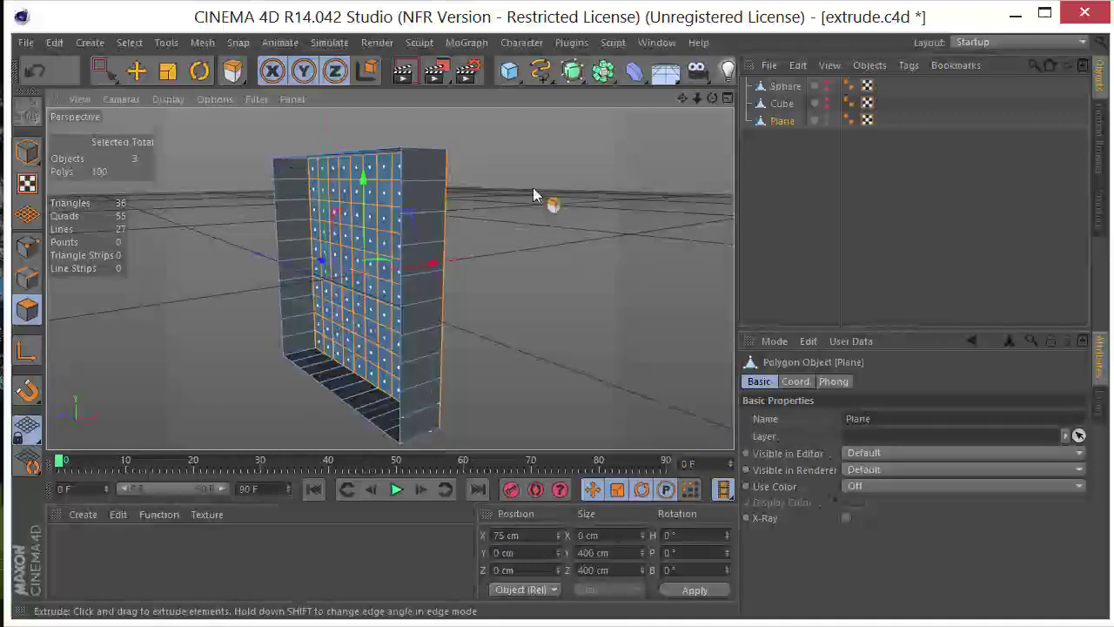
{"action": "key", "text": "ctrl+z"}
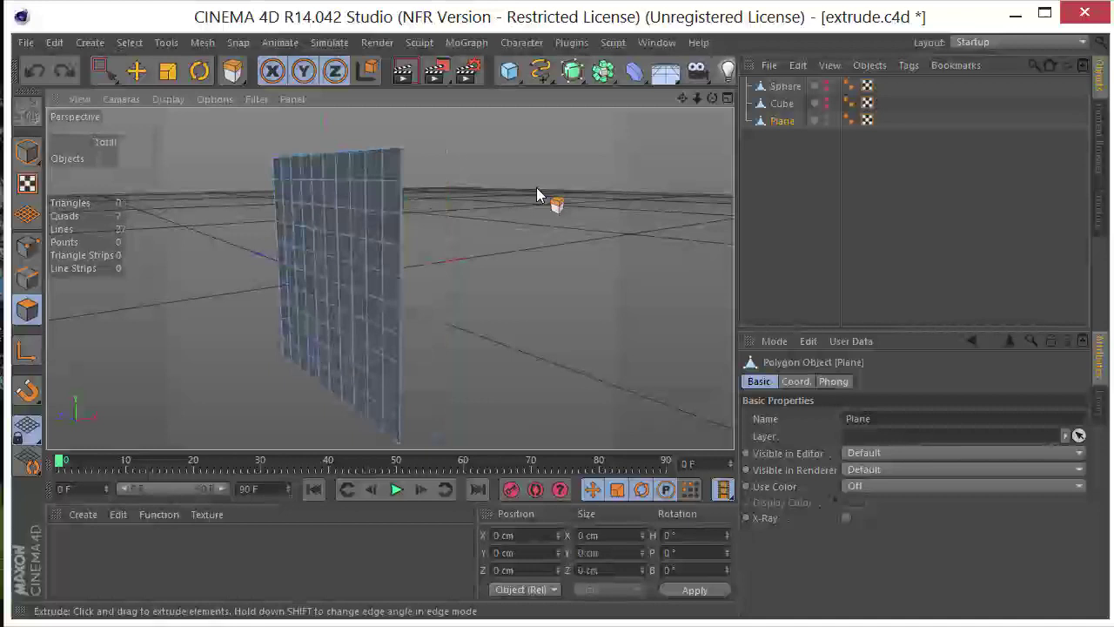
Extrude all of the Plane's polygons by 210 cm with Create Caps enabled and clear the polygon selection.
{"action": "left_click", "coordinate": [236, 71]}
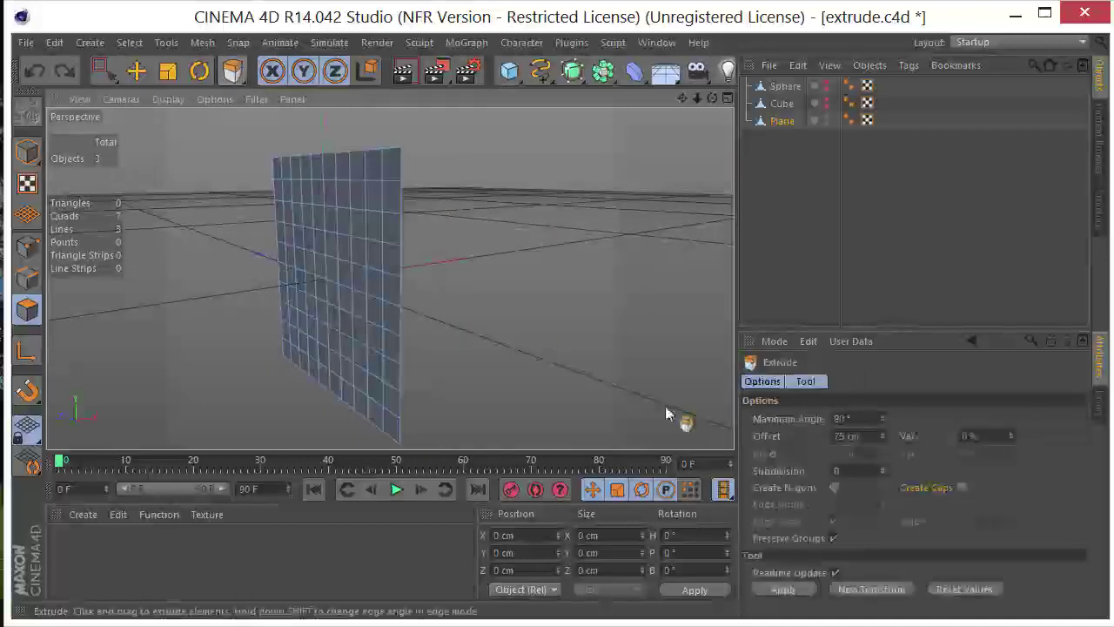
{"action": "left_click", "coordinate": [962, 488]}
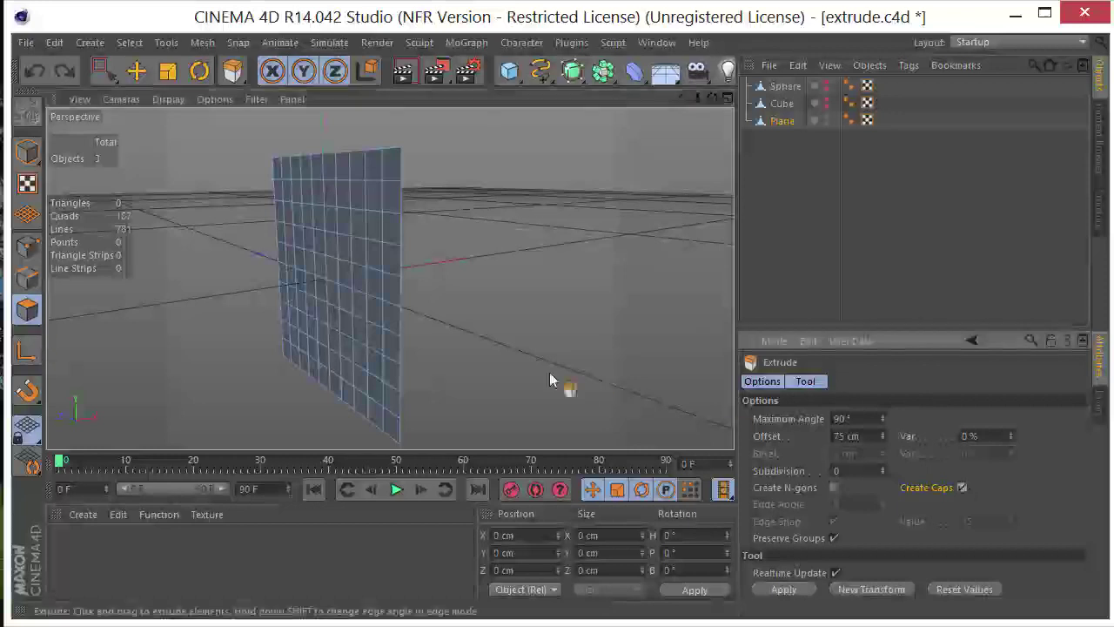
{"action": "left_click_drag", "start_coordinate": [466, 374], "coordinate": [557, 375]}
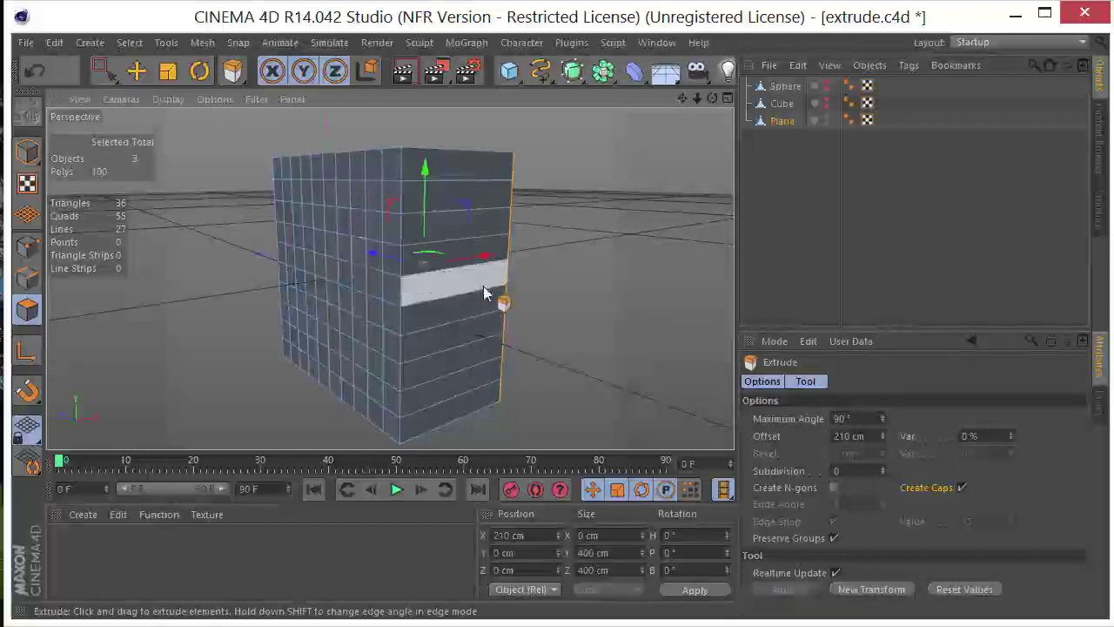
{"action": "left_click_drag", "start_coordinate": [497, 298], "coordinate": [492, 273], "text": "alt"}
{"action": "left_click_drag", "start_coordinate": [567, 261], "coordinate": [219, 259], "text": "alt"}
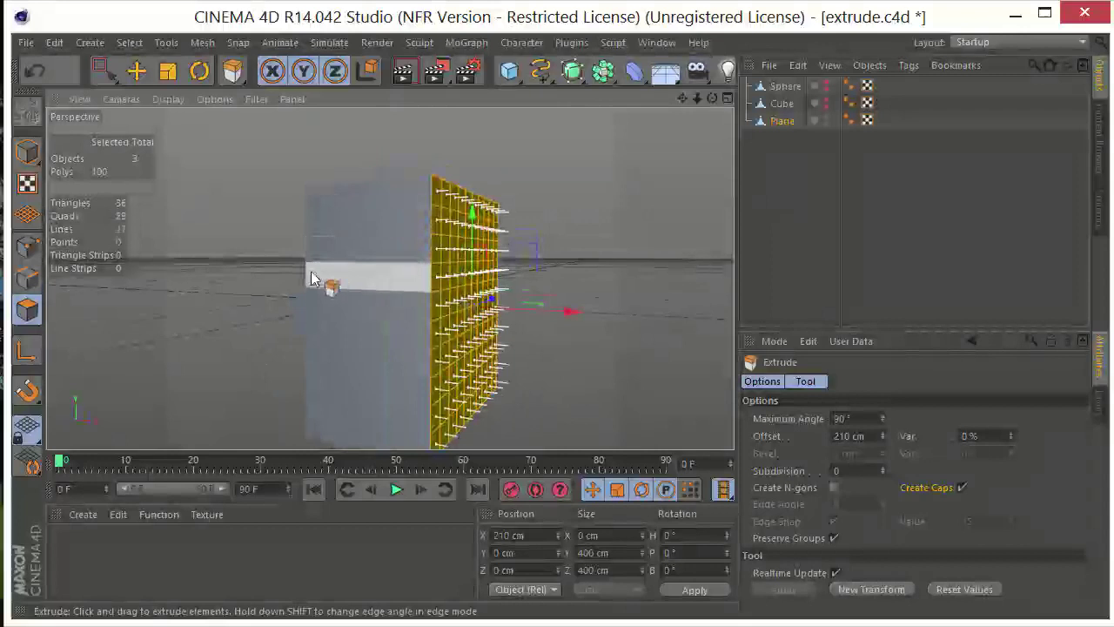
{"action": "left_click_drag", "start_coordinate": [323, 281], "coordinate": [707, 395], "text": "alt"}
{"action": "key", "text": "ctrl+shift+a"}
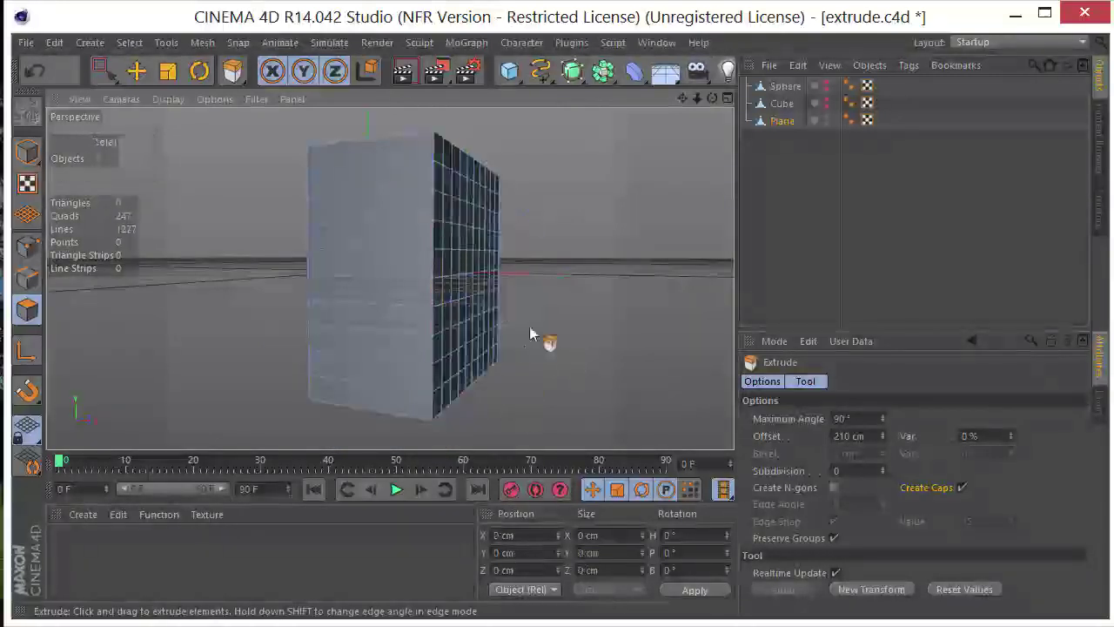
{"action": "left_click_drag", "start_coordinate": [530, 327], "coordinate": [508, 299], "text": "alt"}
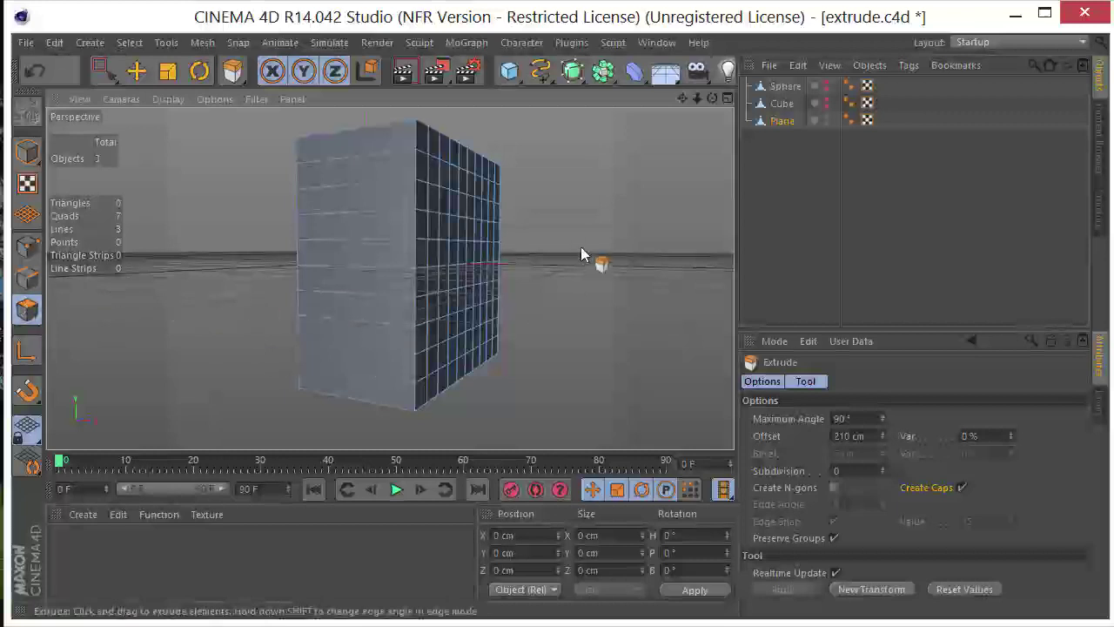
{"action": "left_click_drag", "start_coordinate": [581, 246], "coordinate": [249, 291], "text": "alt"}
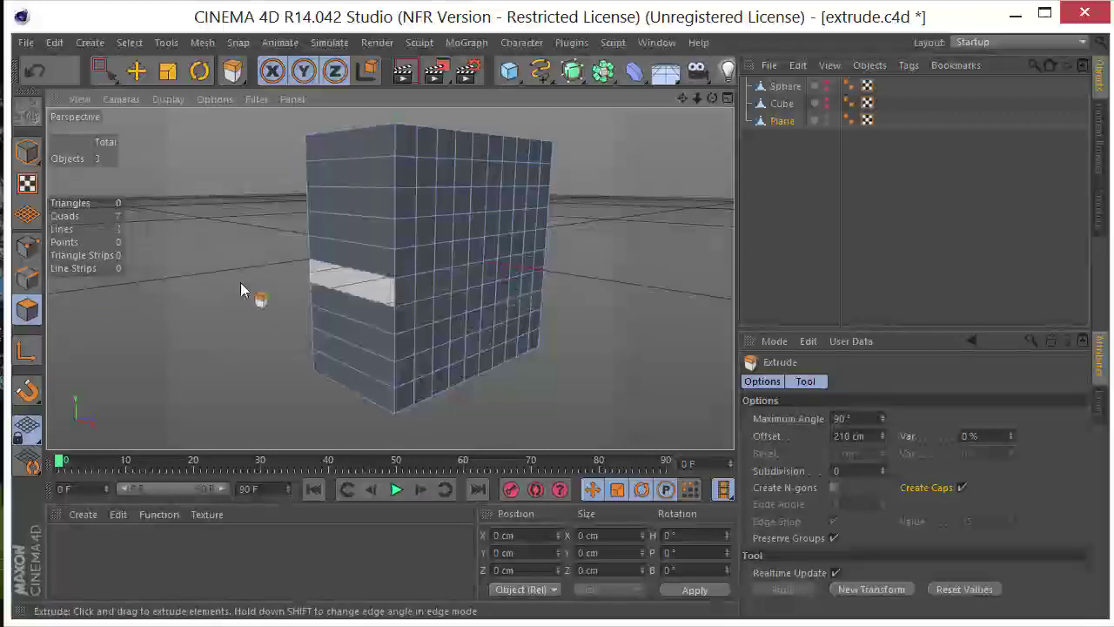
In Edges mode, loop-select the outer border edges of the extruded end face.
{"action": "left_click", "coordinate": [38, 278]}
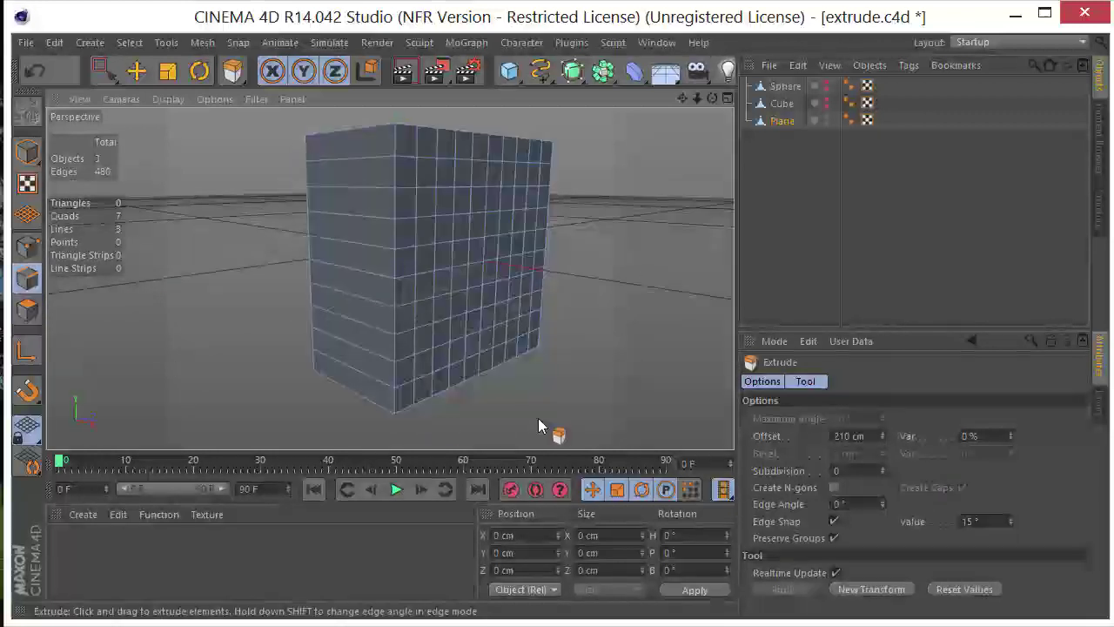
{"action": "key", "text": "u"}
{"action": "key", "text": "l"}
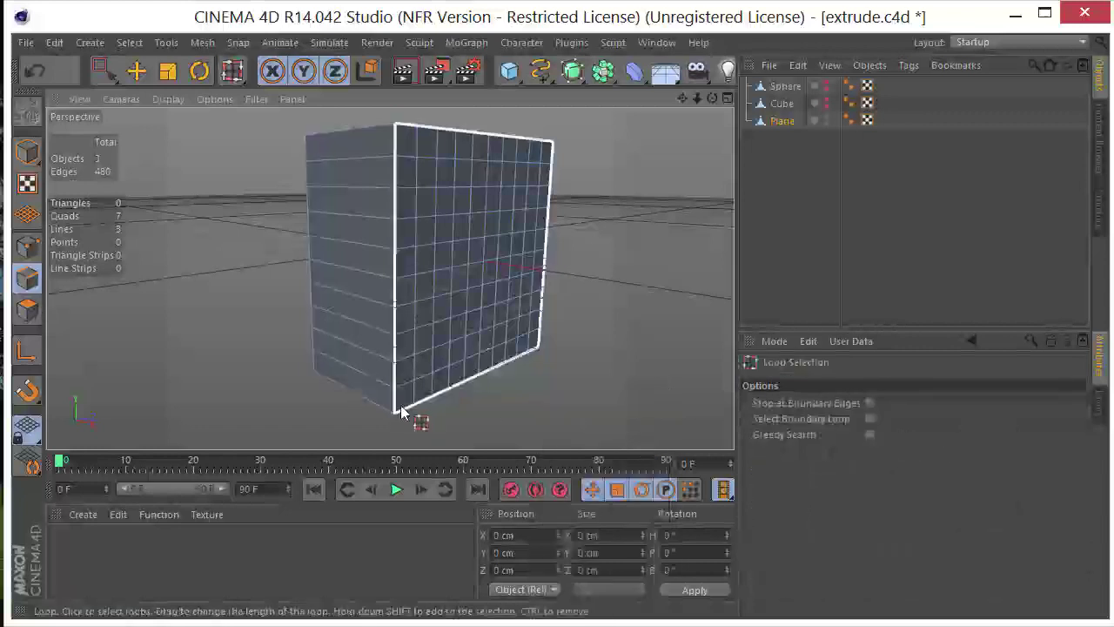
{"action": "left_click", "coordinate": [401, 413]}
{"action": "left_click_drag", "start_coordinate": [567, 366], "coordinate": [567, 361], "text": "alt"}
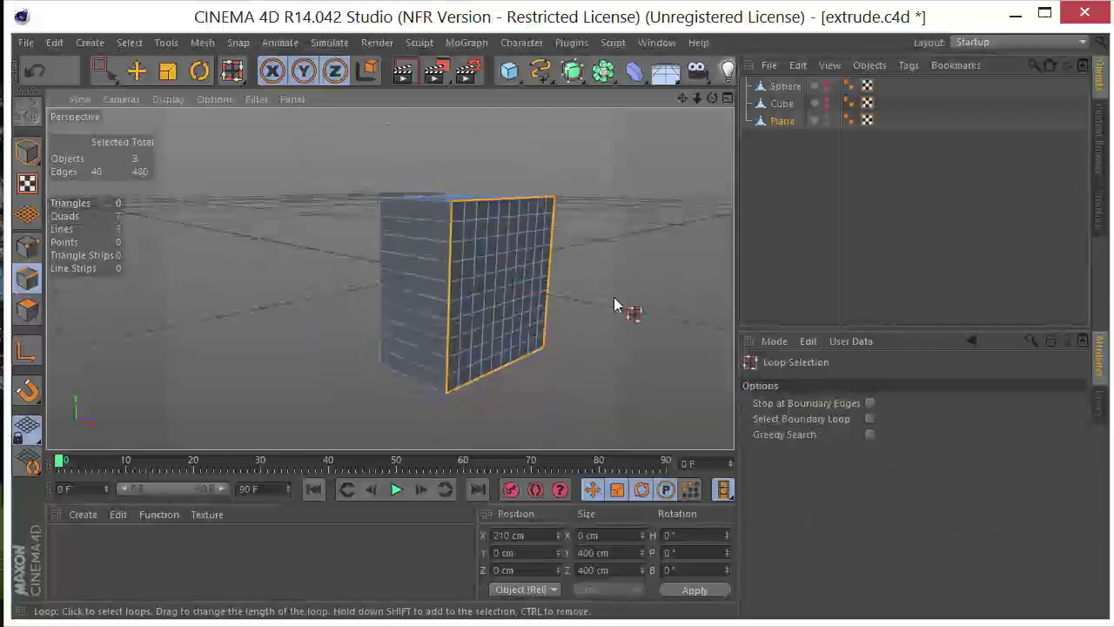
{"action": "left_click_drag", "start_coordinate": [614, 301], "coordinate": [557, 279], "text": "alt"}
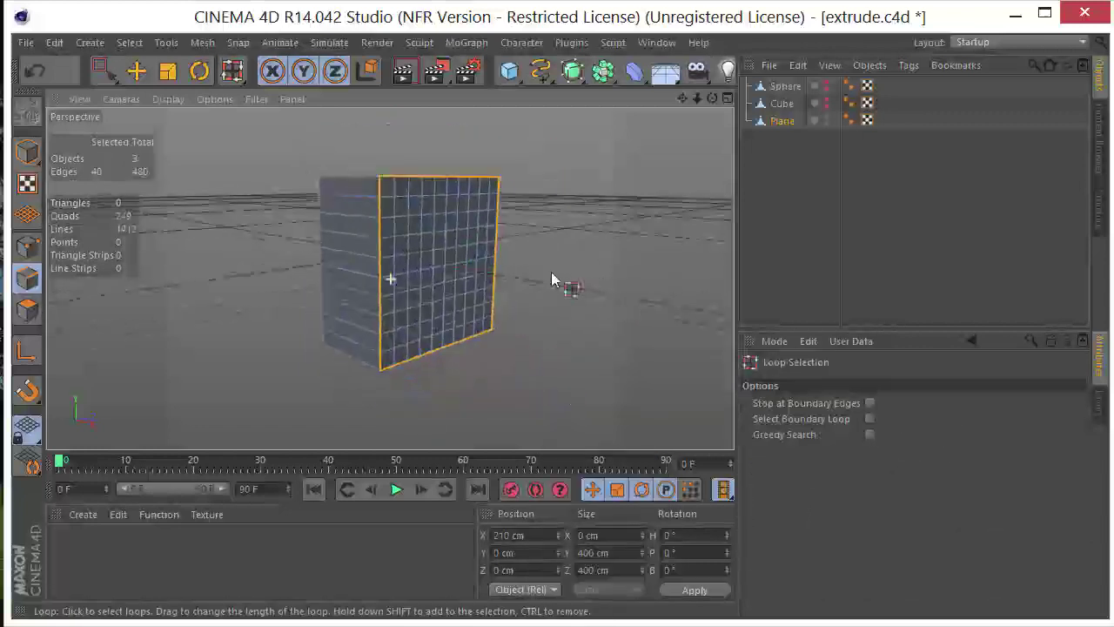
Try extruding the selected border edges outward with an offset of -72 cm and undo it.
{"action": "right_click", "coordinate": [577, 235]}
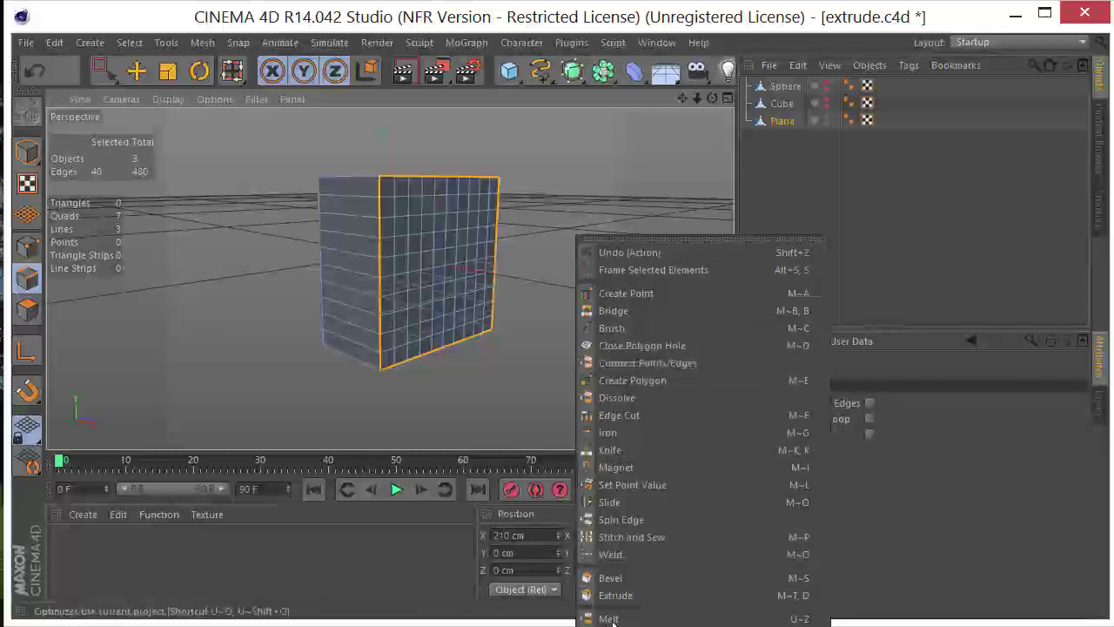
{"action": "left_click", "coordinate": [624, 595]}
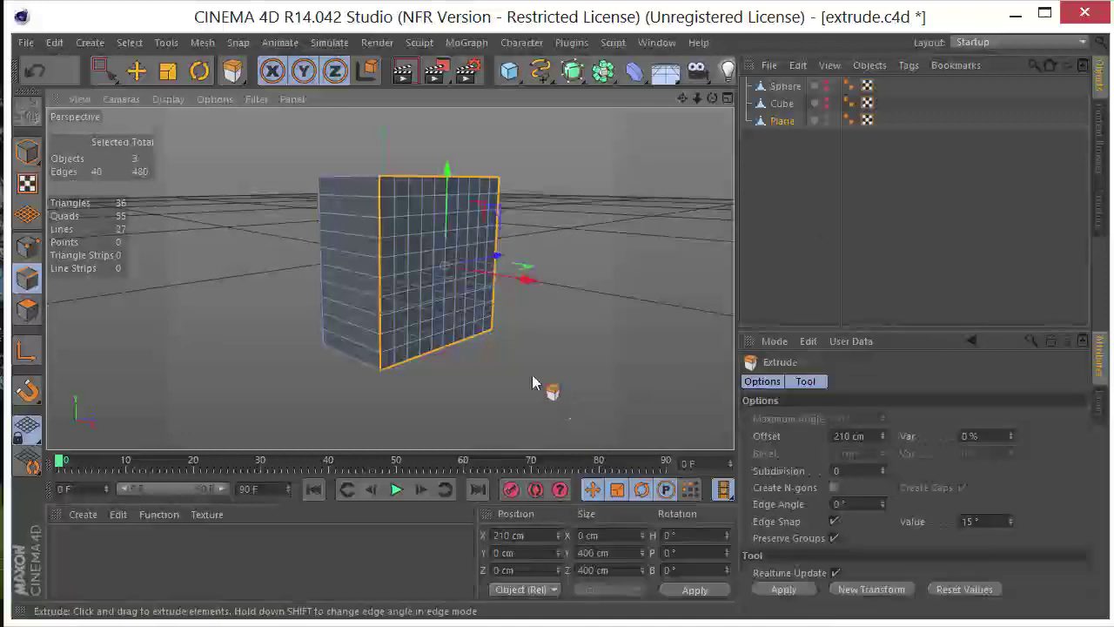
{"action": "mouse_move", "coordinate": [532, 374]}
{"action": "left_mouse_down"}
{"action": "mouse_move", "coordinate": [474, 374]}
{"action": "mouse_move", "coordinate": [526, 376]}
{"action": "left_mouse_up"}
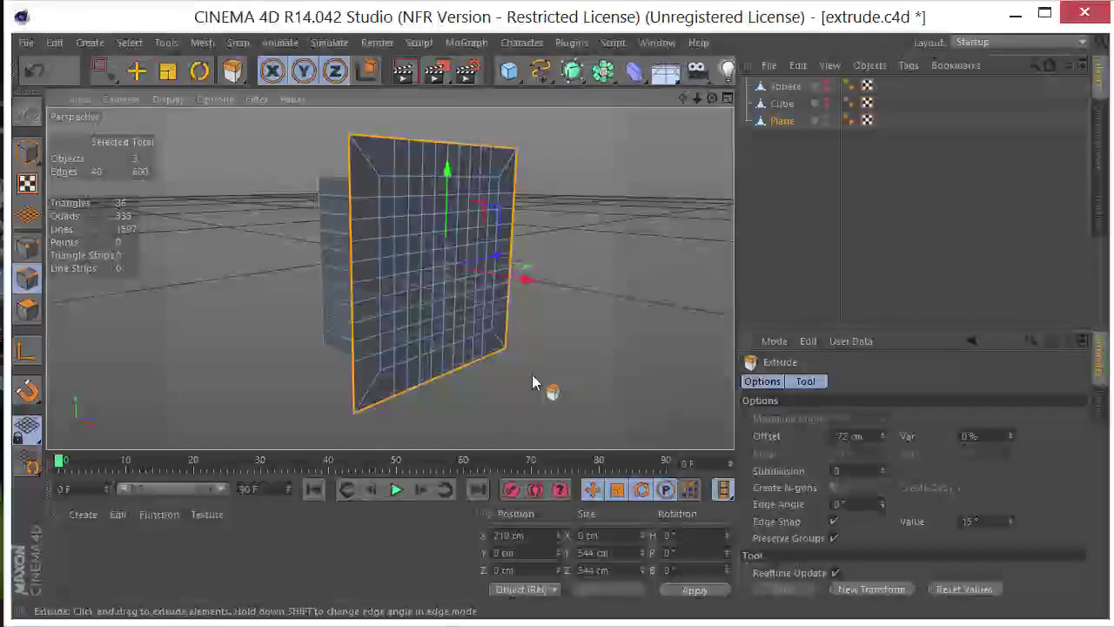
{"action": "key", "text": "ctrl+z"}
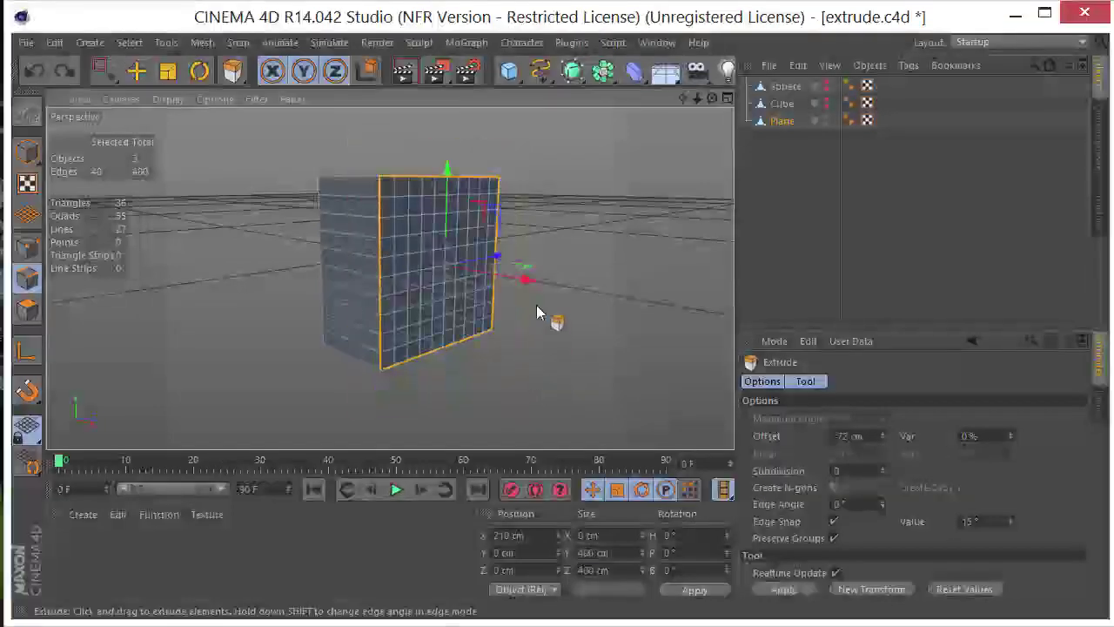
Try extruding the border edges along the X axis to about X 383.9 cm, inspect the result, and undo it.
{"action": "left_click_drag", "start_coordinate": [528, 280], "coordinate": [619, 313]}
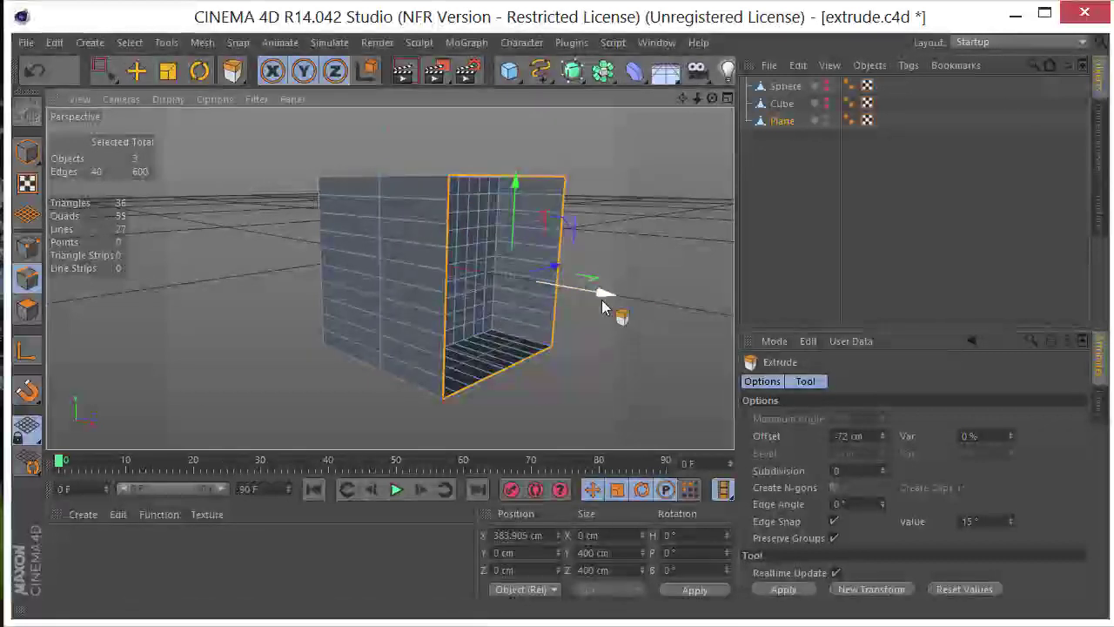
{"action": "left_click_drag", "start_coordinate": [644, 269], "coordinate": [594, 258], "text": "alt"}
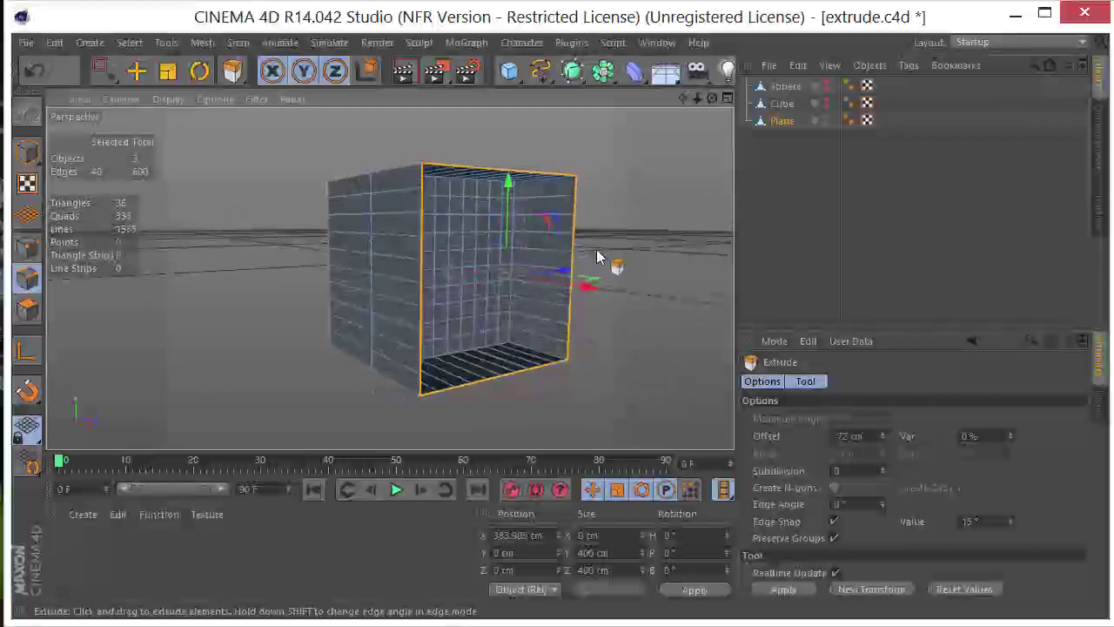
{"action": "key", "text": "ctrl+z"}
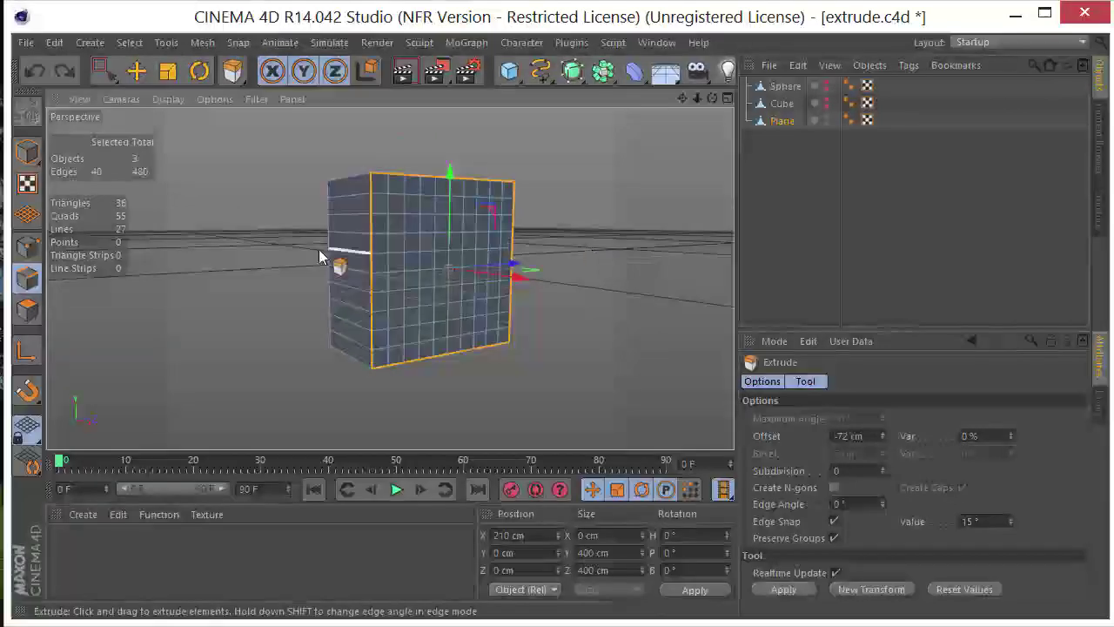
In Points mode, try extruding the border points along the X axis to about X 396.6 cm and undo it.
{"action": "left_click", "coordinate": [27, 247]}
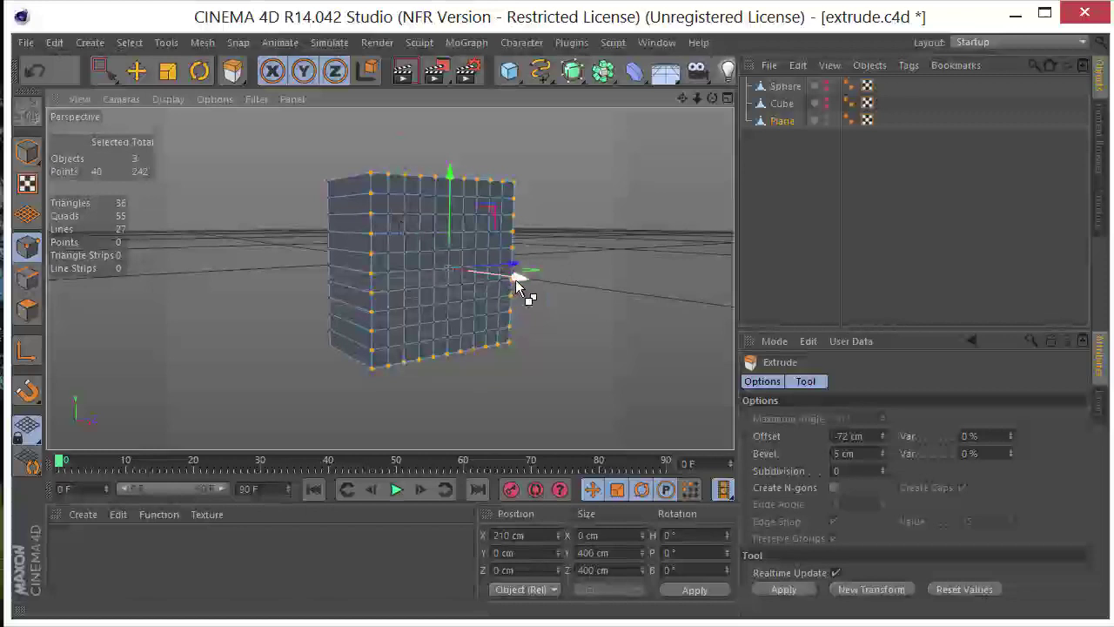
{"action": "left_click_drag", "start_coordinate": [515, 280], "coordinate": [605, 300]}
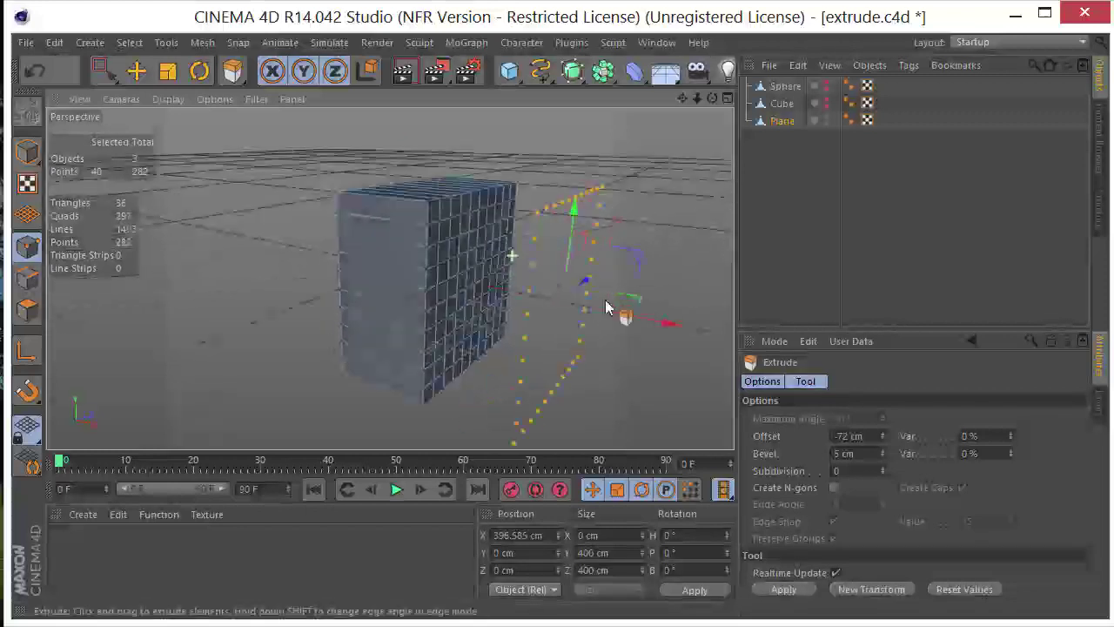
{"action": "key", "text": "ctrl+z"}
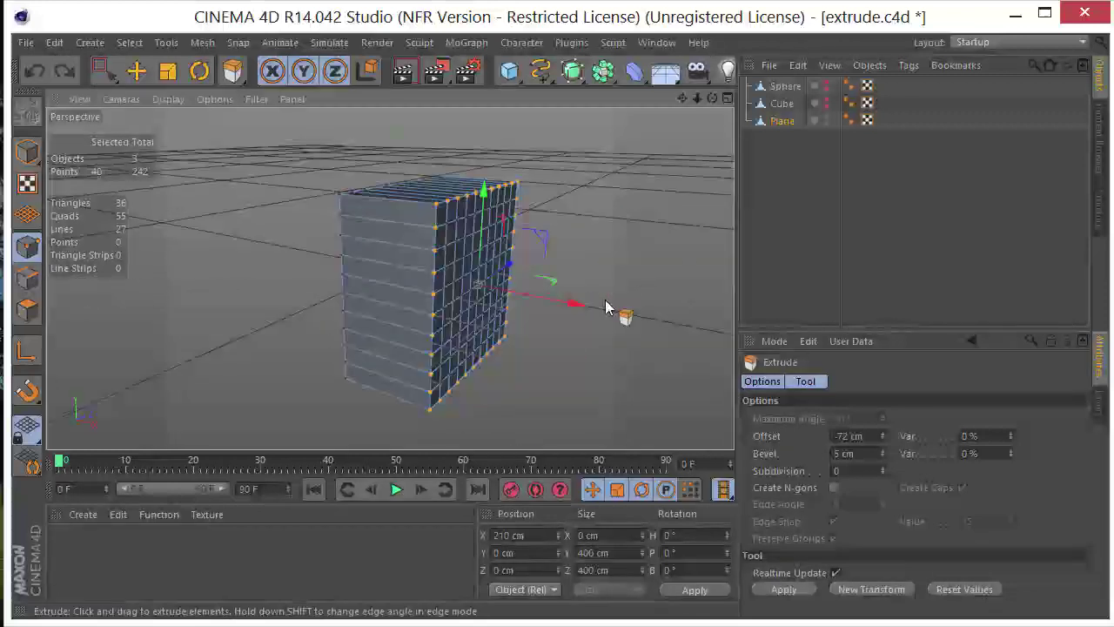